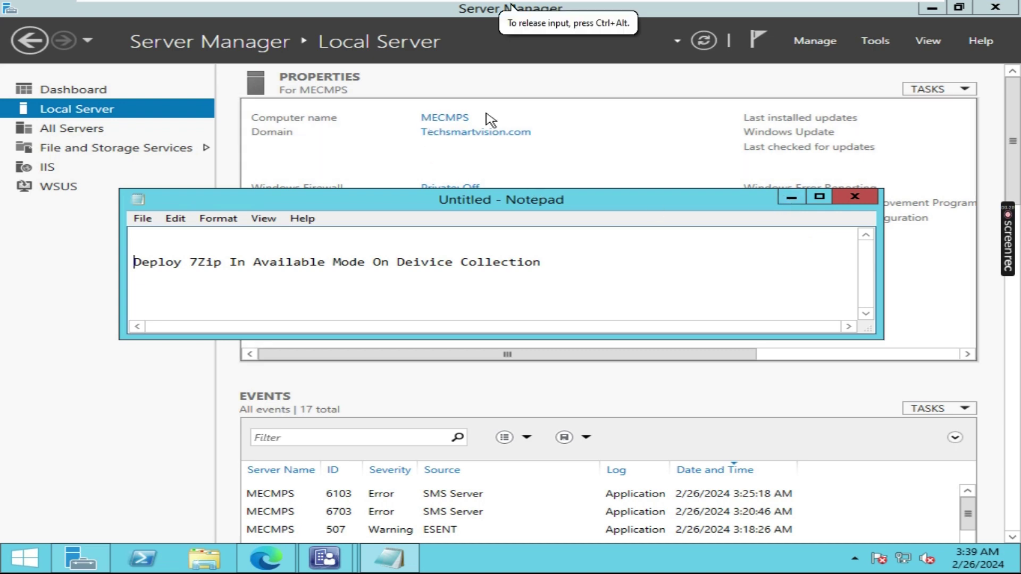
Minimize the 'Deploy 7Zip In Available Mode' Notepad note to reveal Server Manager
click(797, 198)
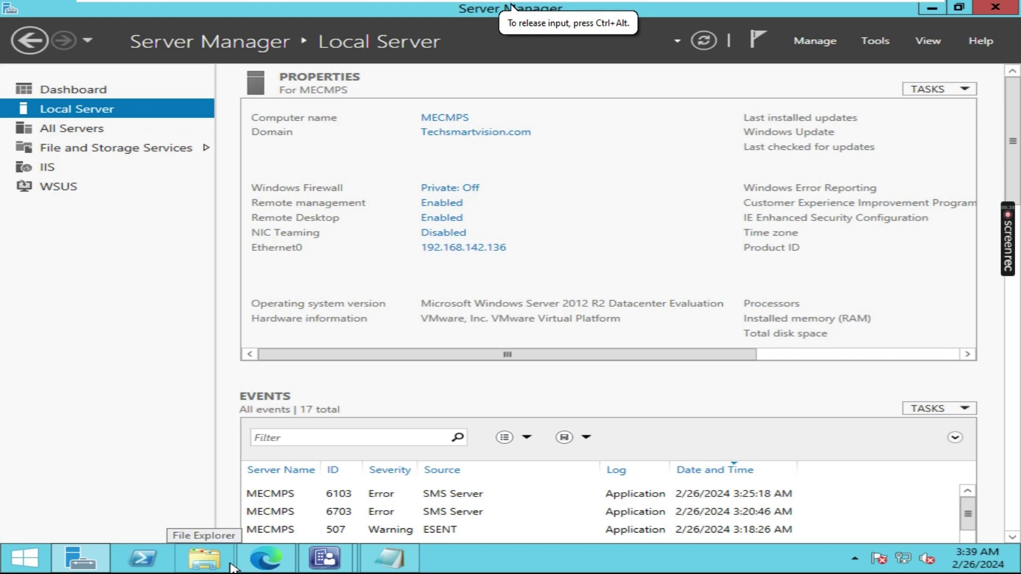
Search Bing in a new Edge window for 7zip download and open 7-zip.org
click(265, 559)
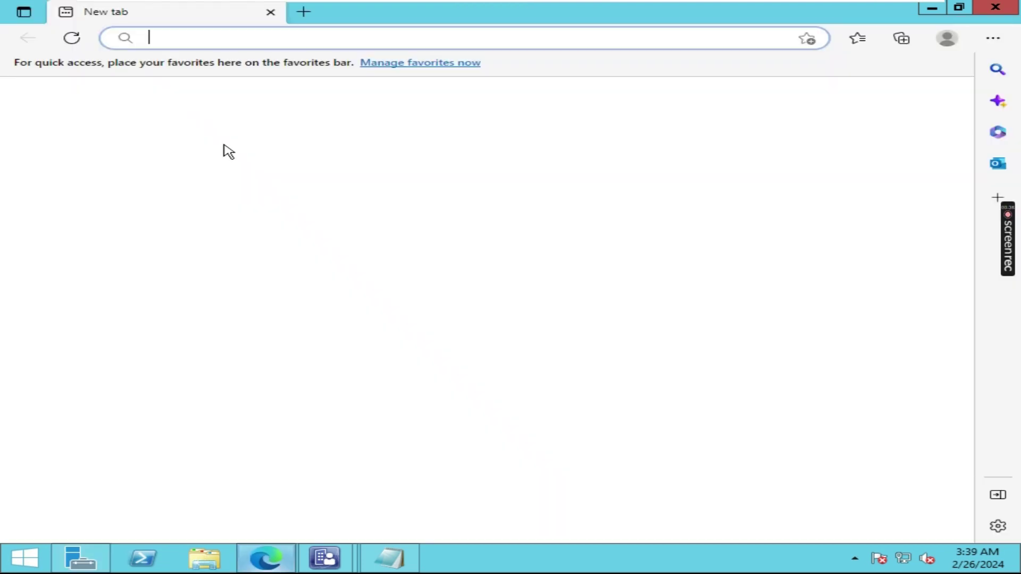
click(176, 37)
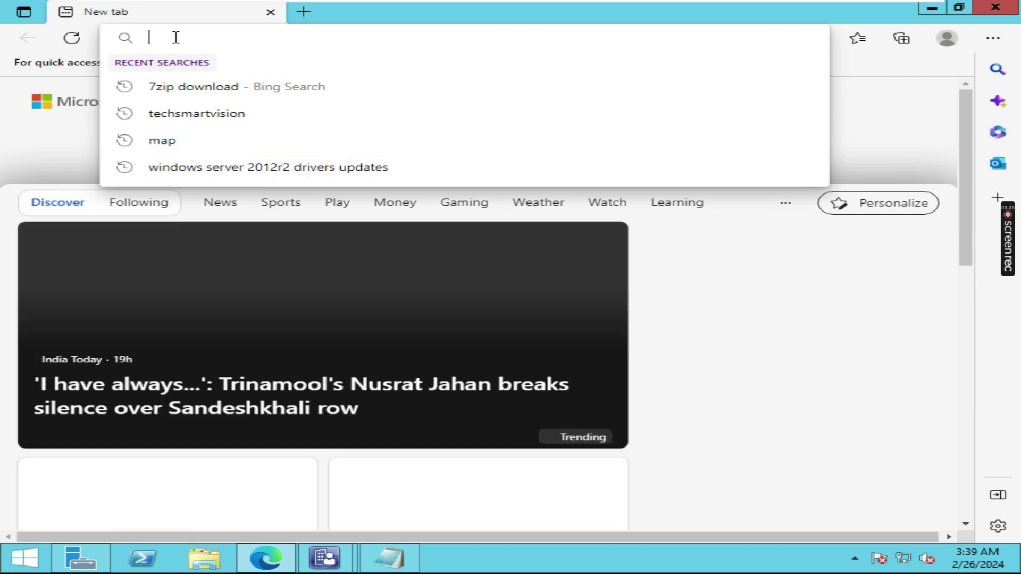
text(7zip download)
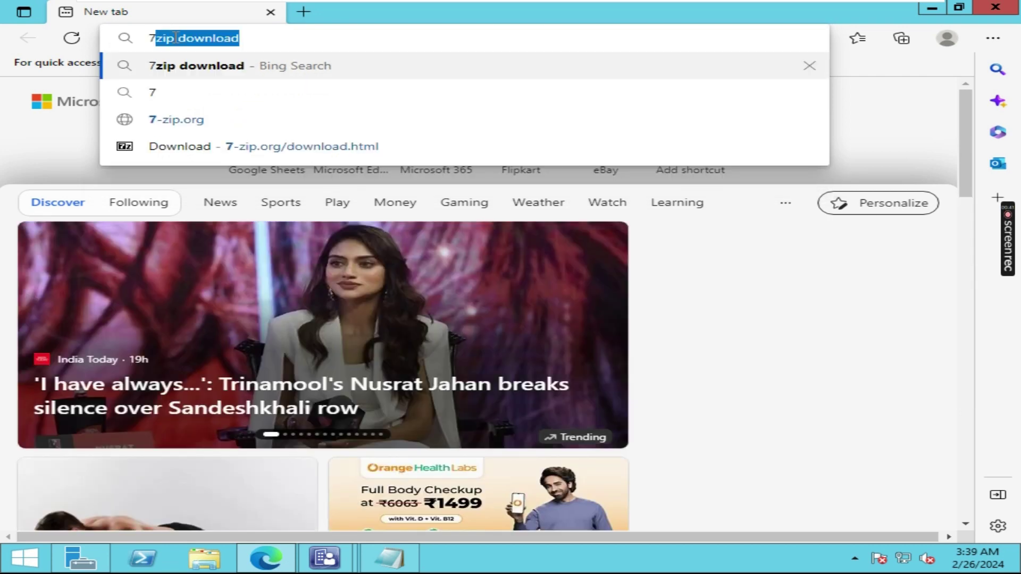
key(Return)
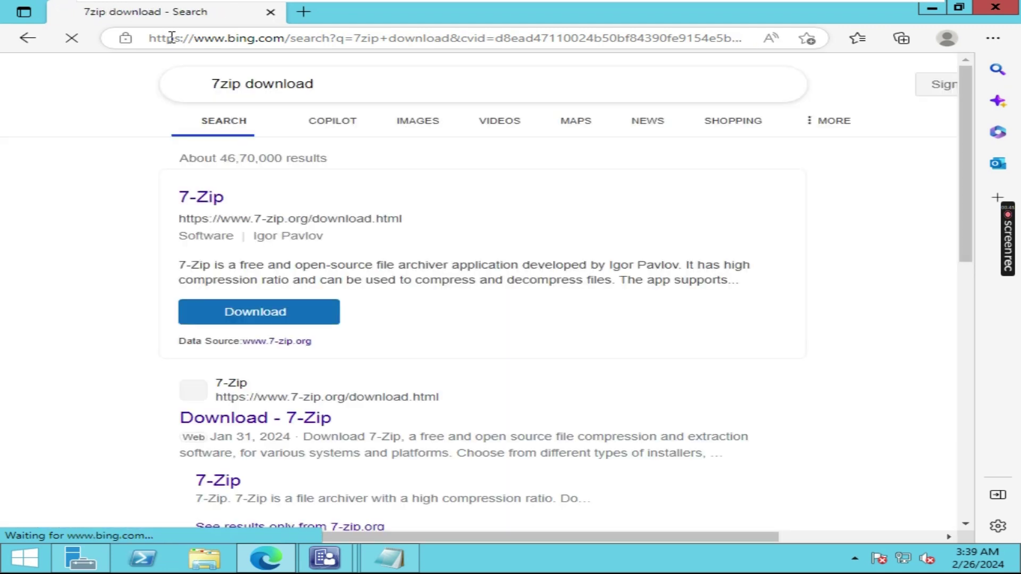
click(245, 423)
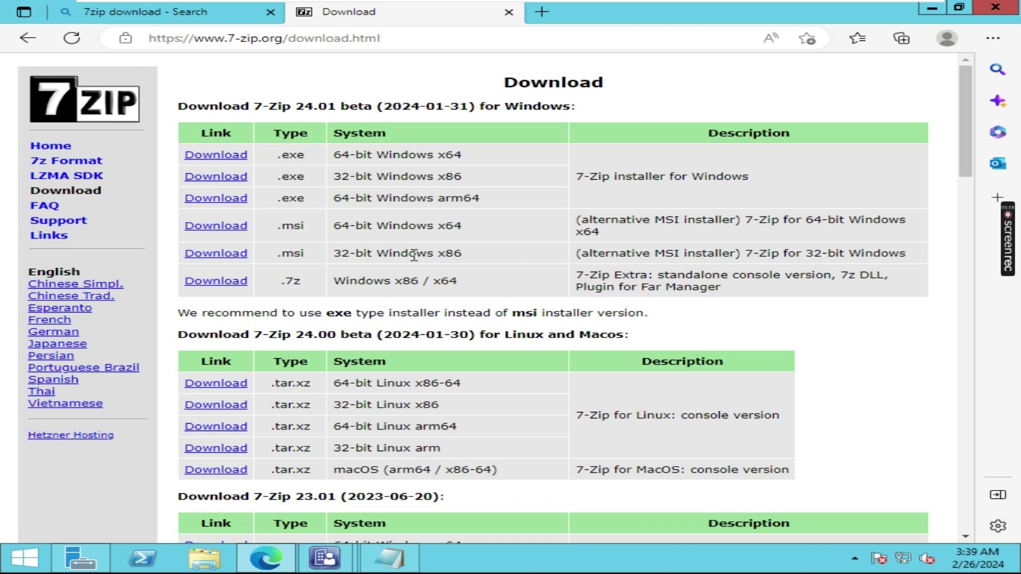
Download the 64-bit 7z2401-x64.msi installer and show it in the Downloads folder
drag(481, 225, 315, 227)
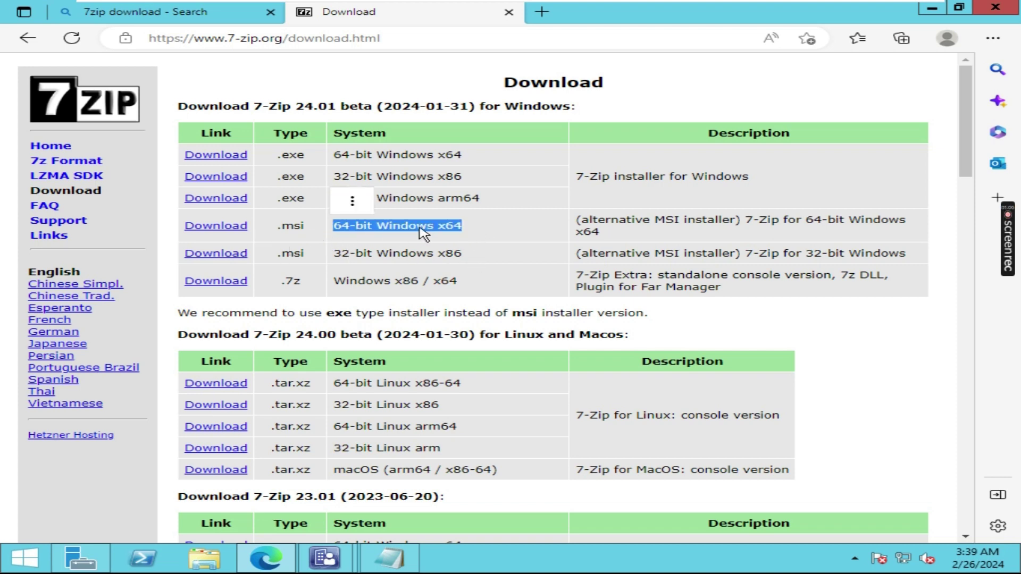
click(214, 228)
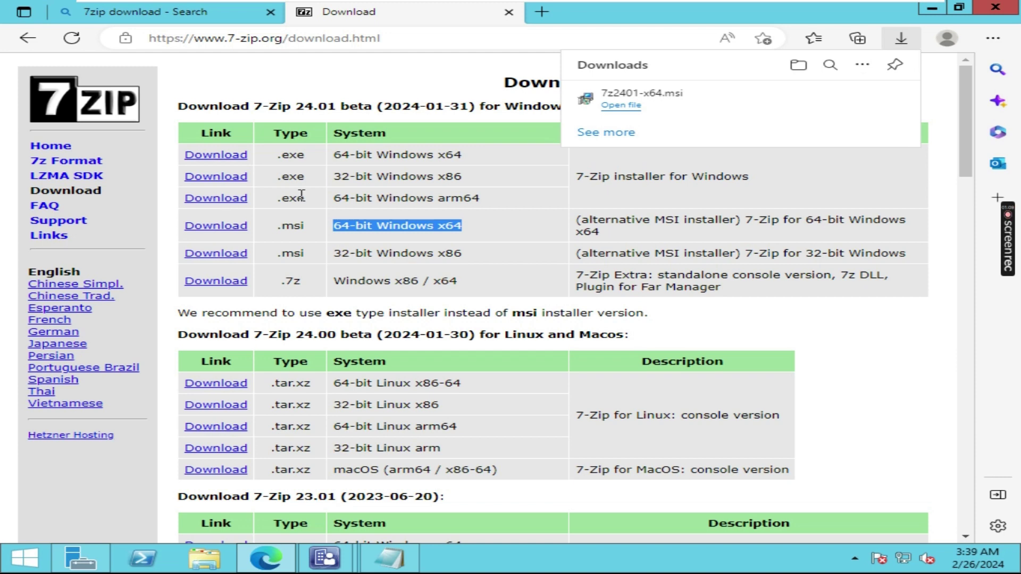
click(623, 136)
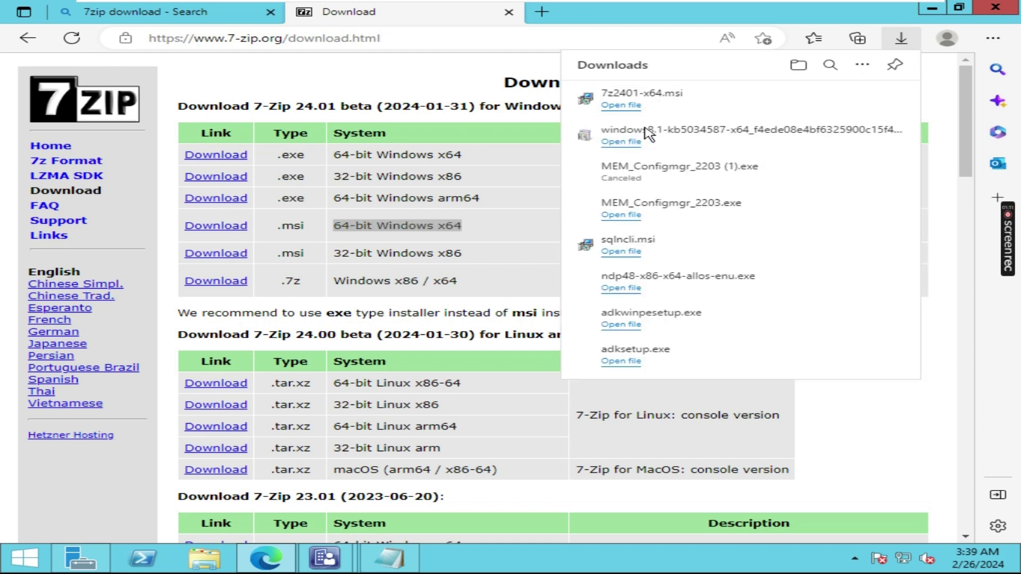
click(833, 98)
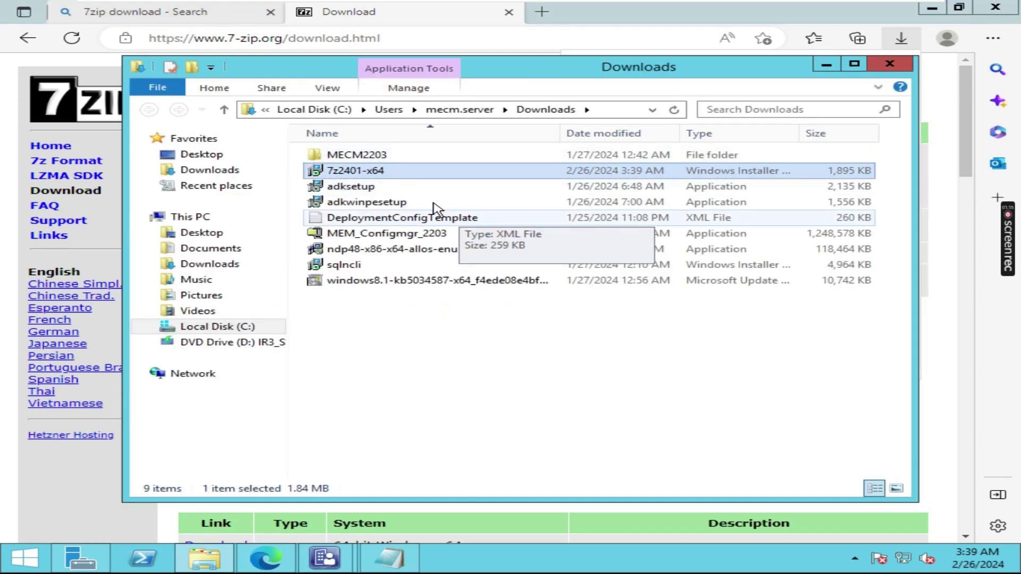
Copy the 7z2401-x64 installer and create an Applications folder on Local Disk (C:)
right_click(364, 176)
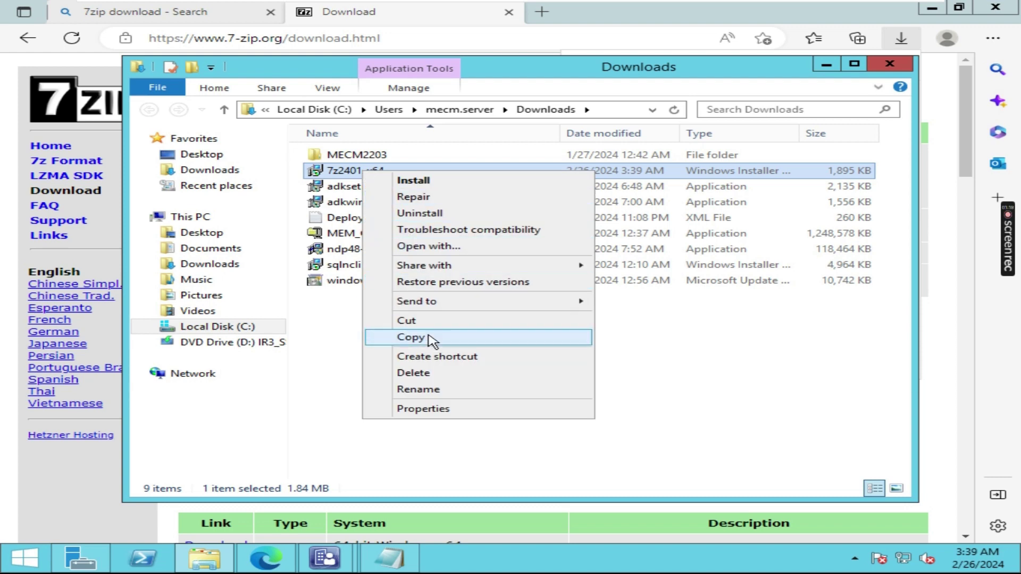
click(433, 341)
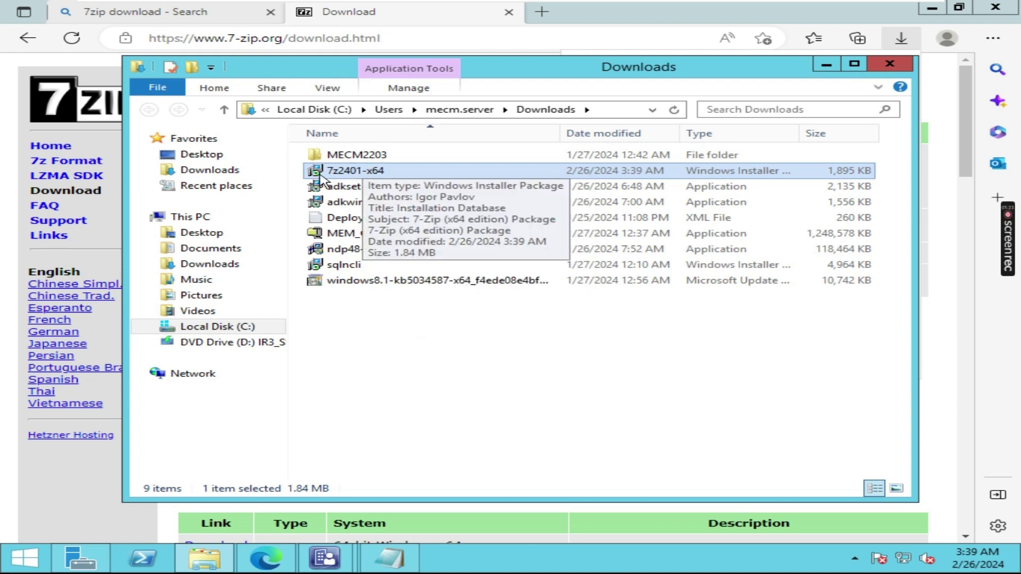
click(202, 217)
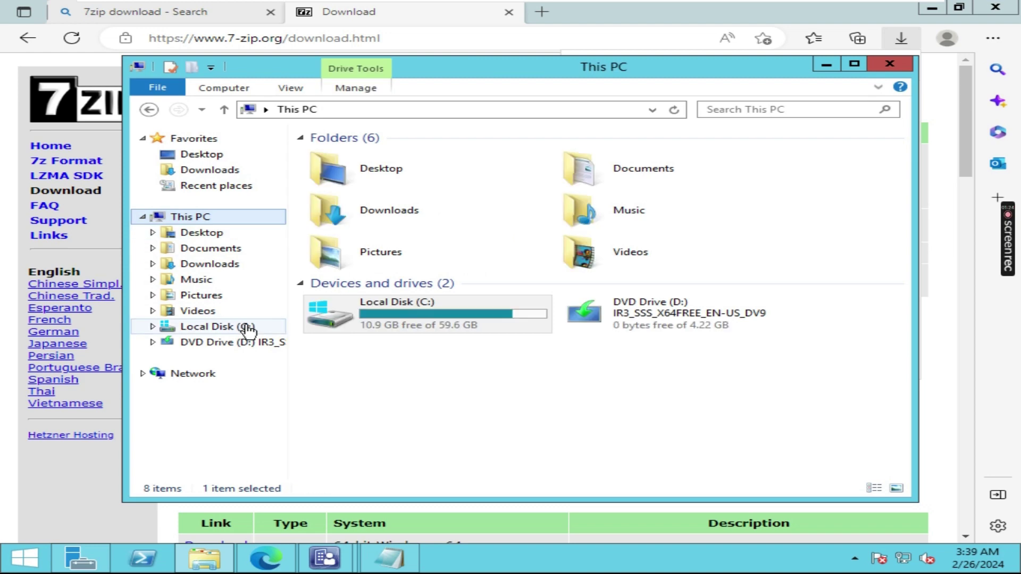
click(247, 330)
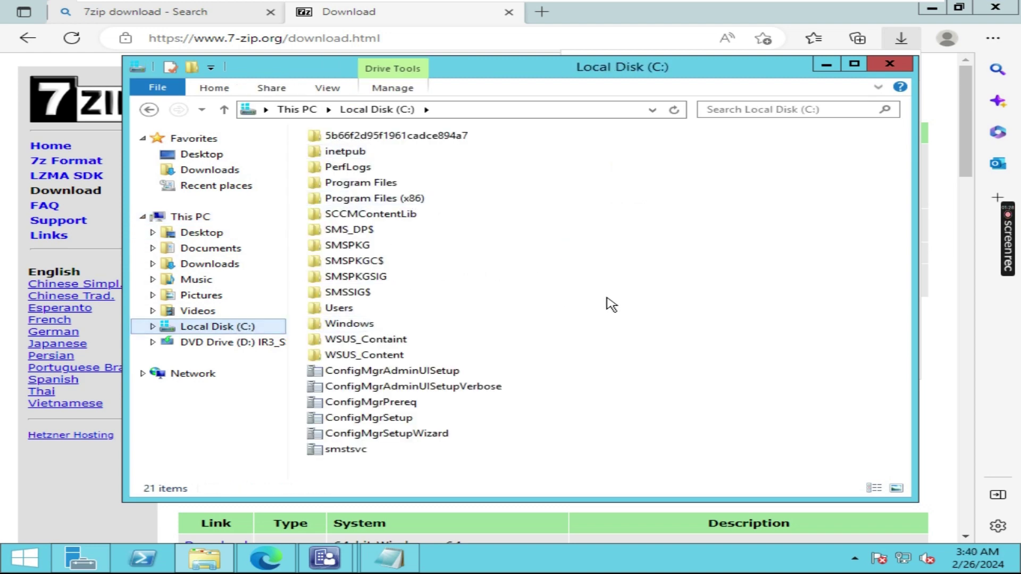
right_click(626, 299)
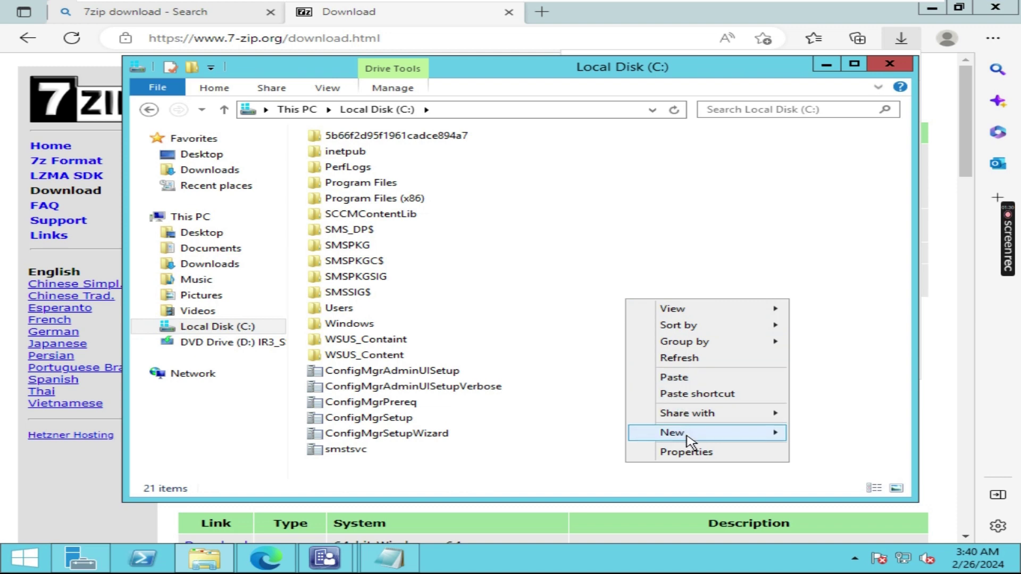
mouse_move(686, 434)
click(824, 433)
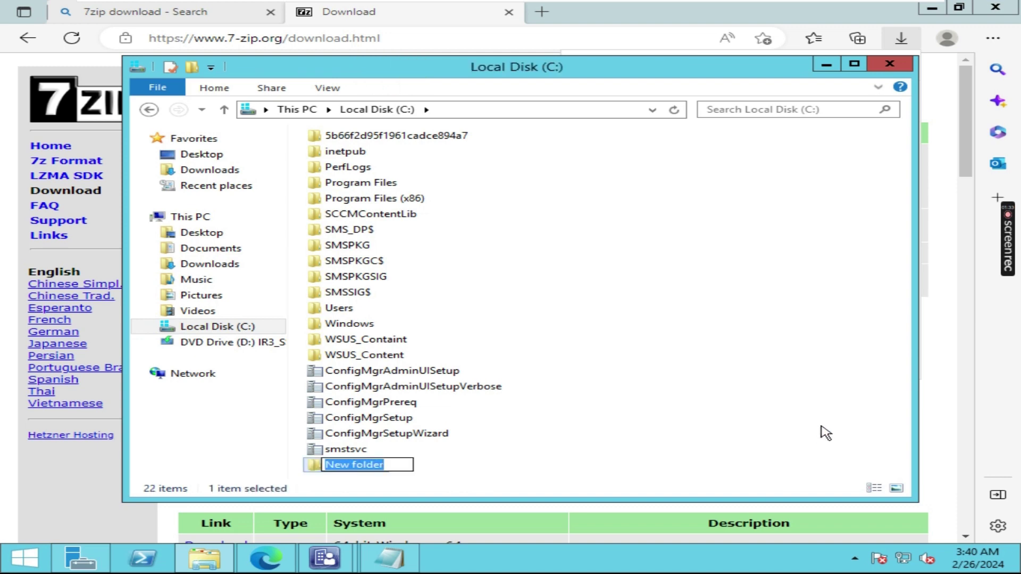
text(Applications)
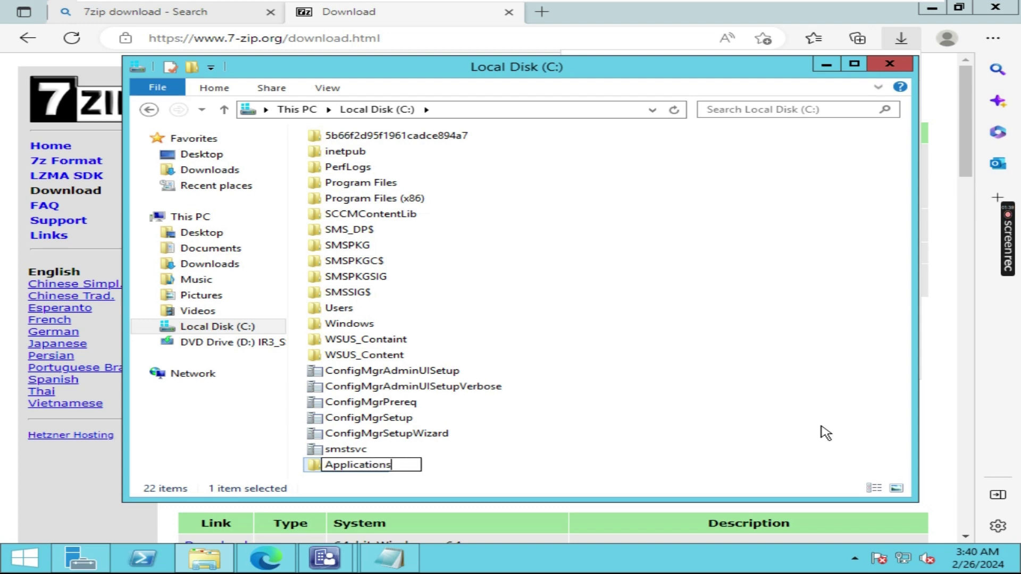
key(Return)
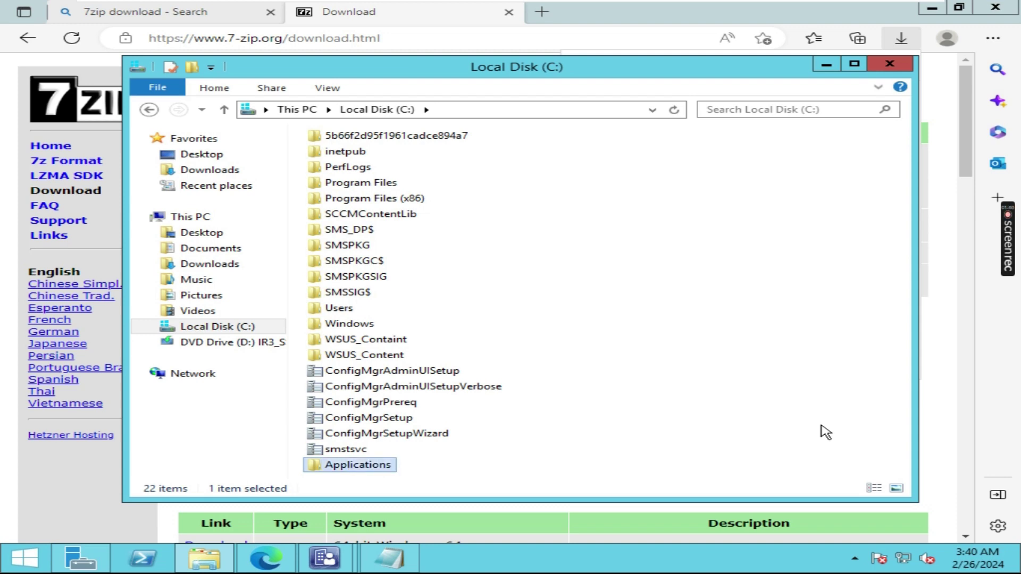
Create a 7Zip subfolder inside C:\Applications
double_click(380, 468)
right_click(369, 263)
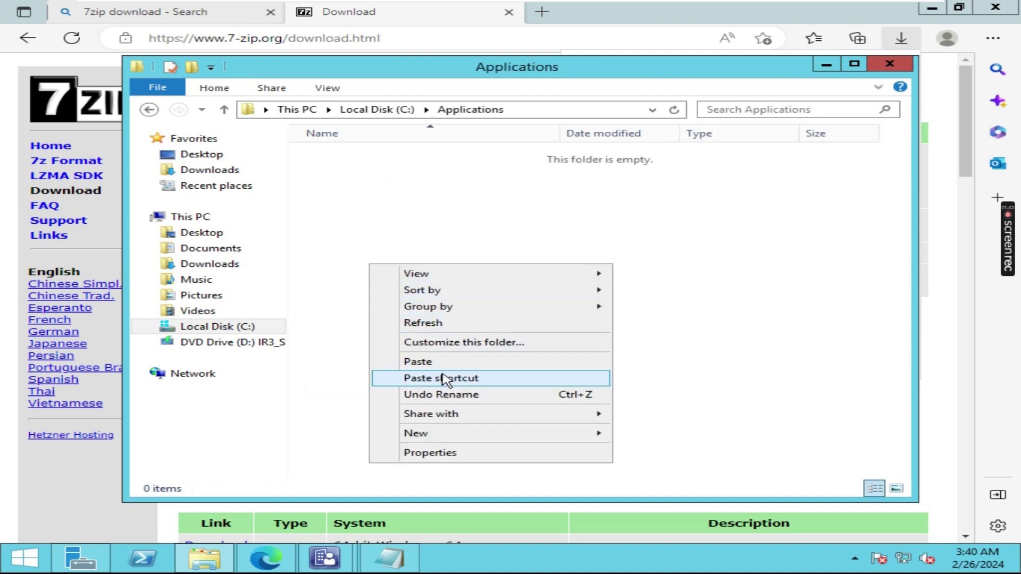
mouse_move(453, 444)
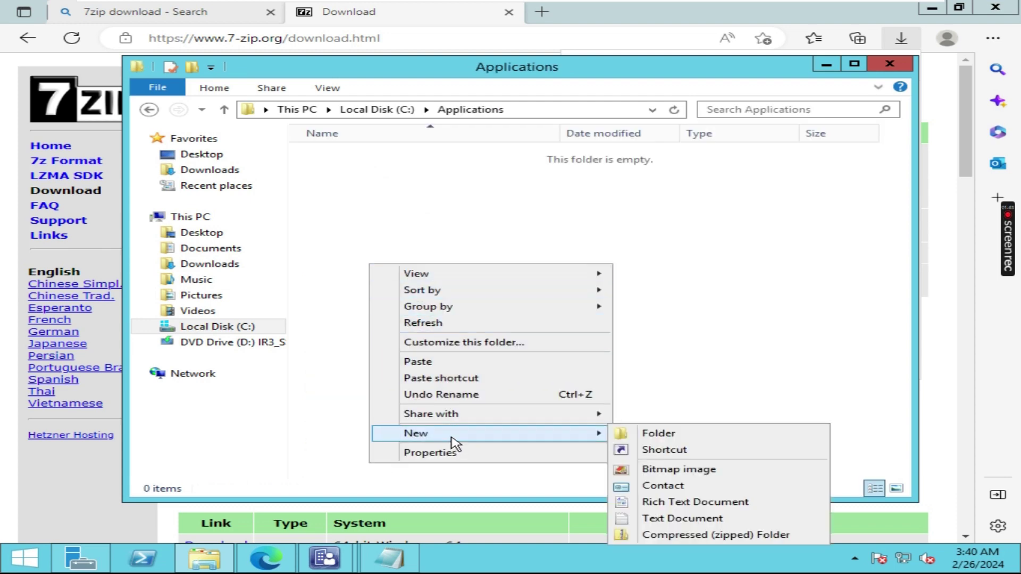
click(646, 432)
text(&)
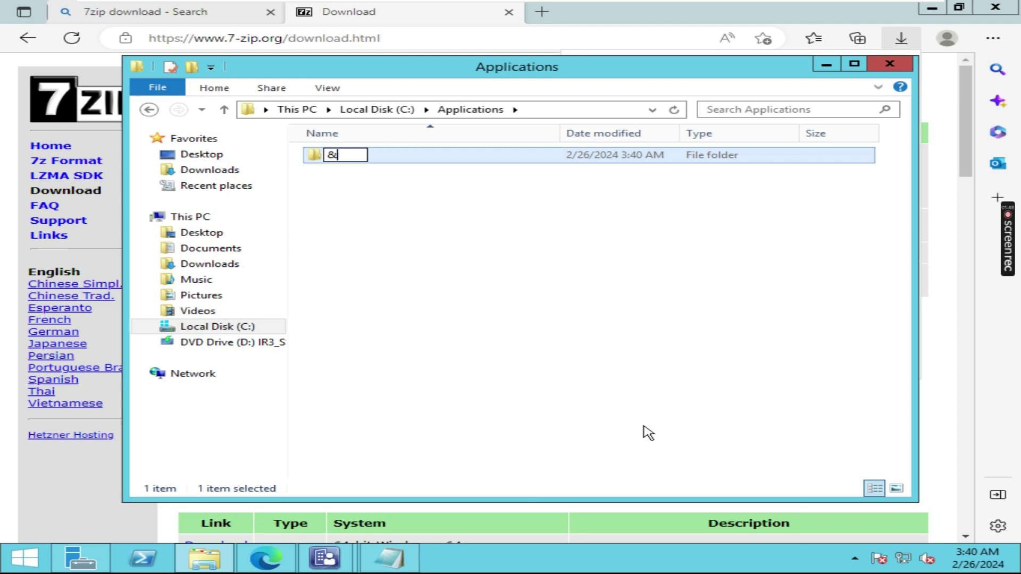
text(Zip)
key(BackSpace)
text(7)
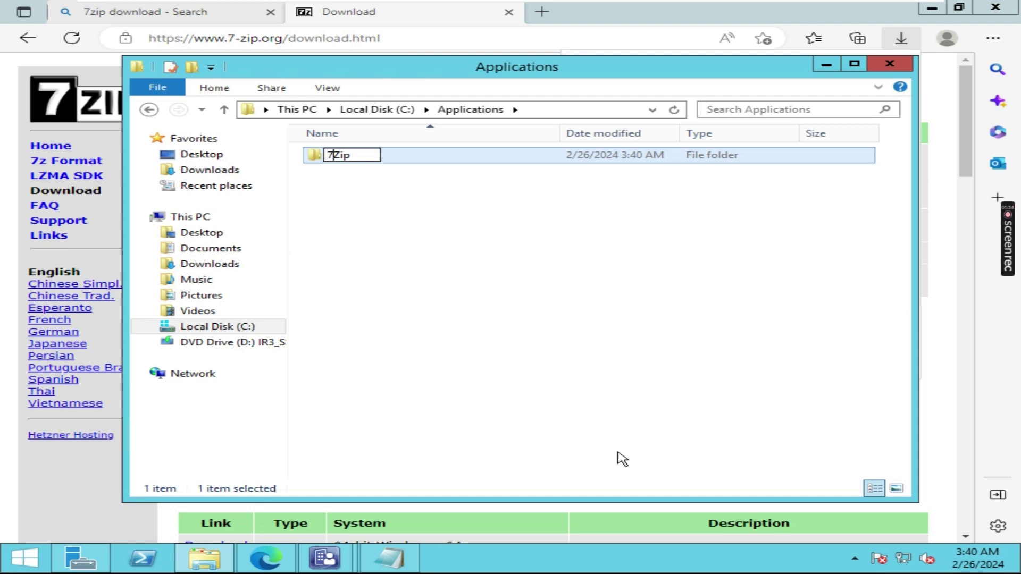
click(501, 323)
Paste the installer into C:\Applications\7Zip and copy its file name
double_click(389, 161)
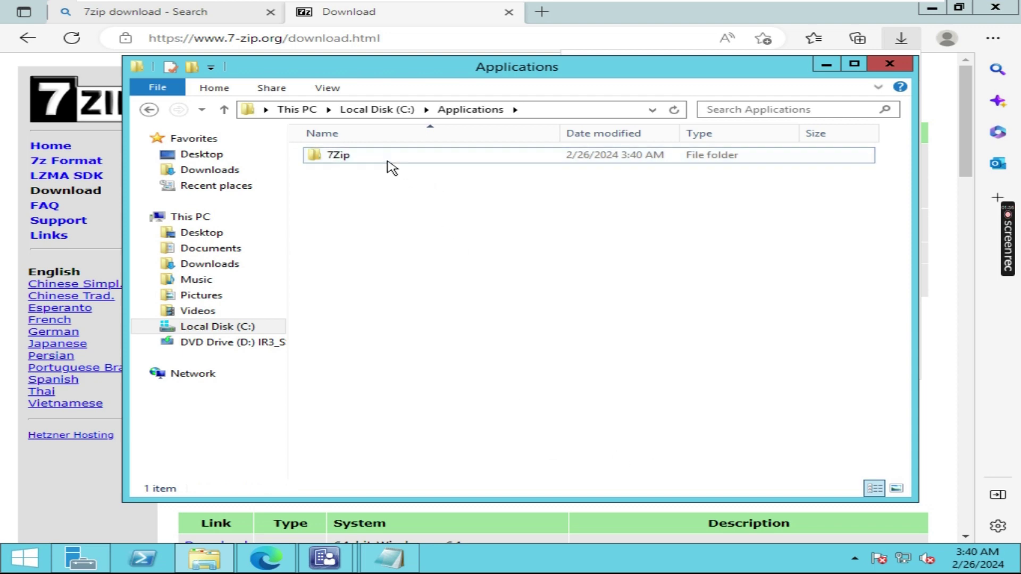
key(ctrl+v)
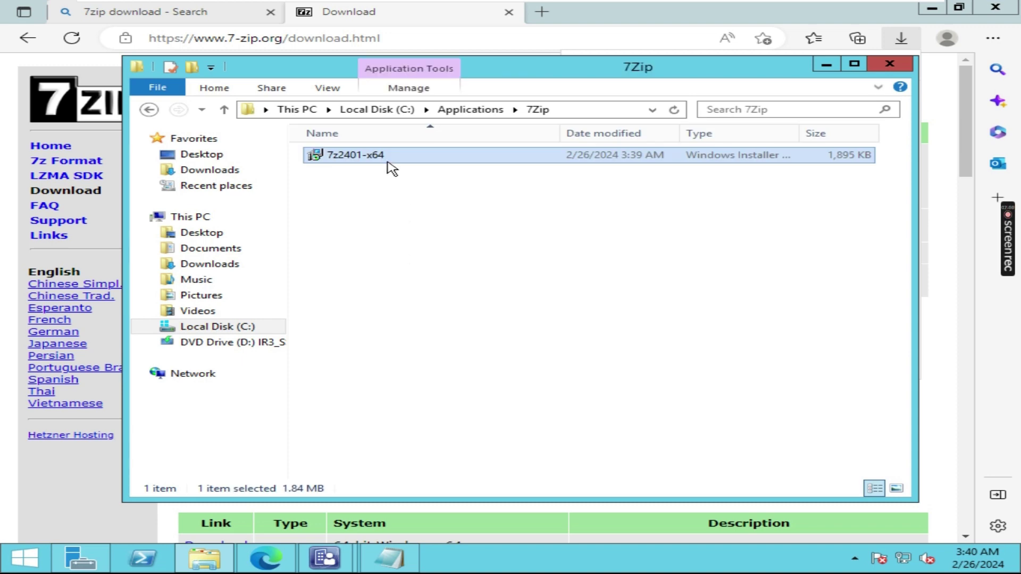
right_click(372, 155)
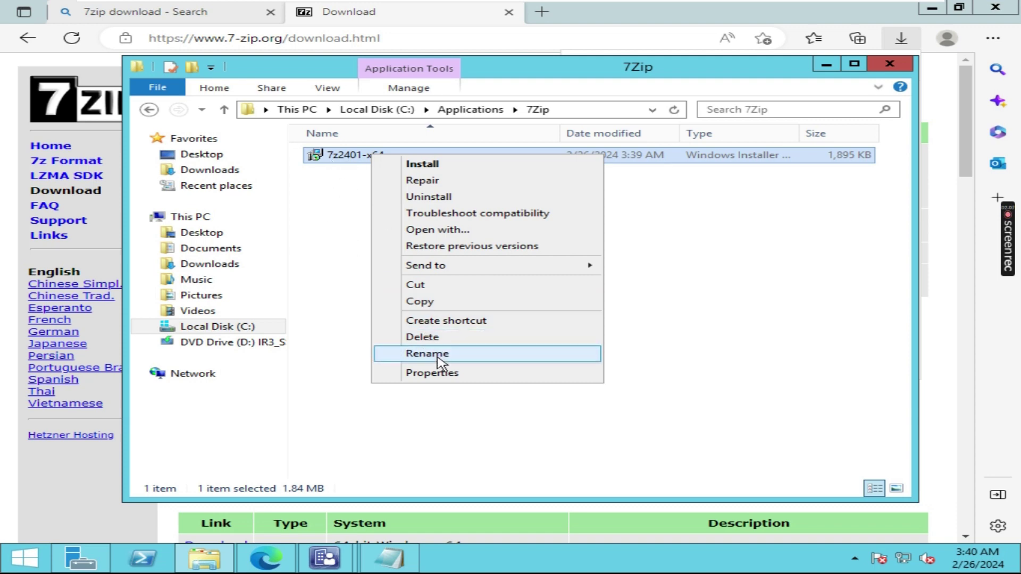
click(440, 364)
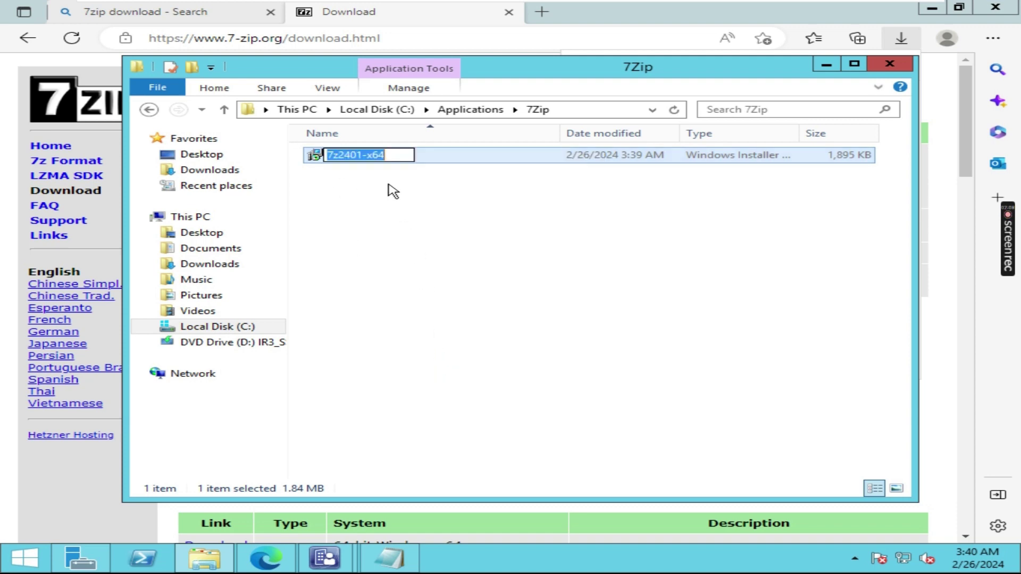
right_click(367, 157)
click(411, 201)
click(373, 246)
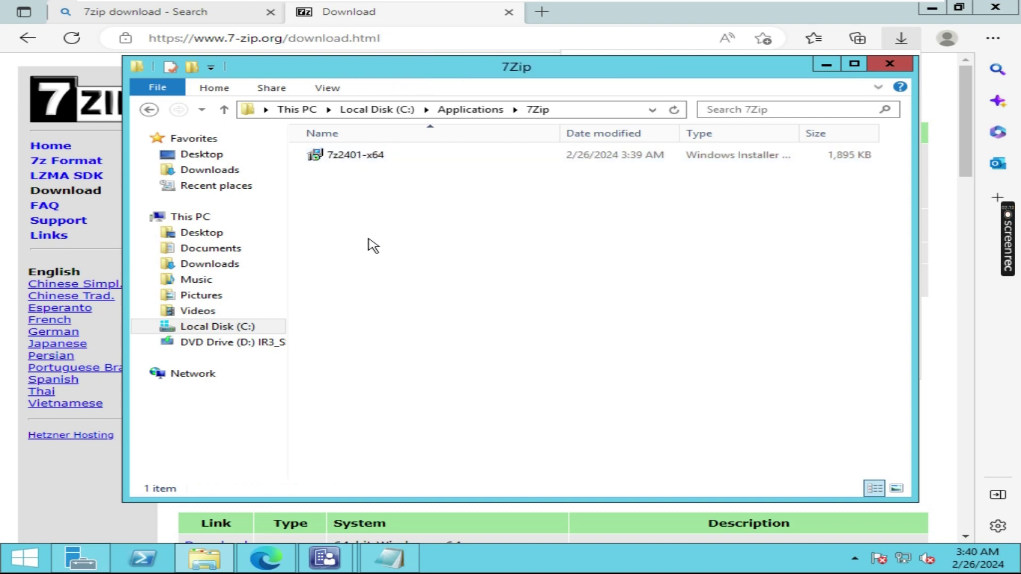
Build the installer's full path in the address bar, then go up to Local Disk (C:)
click(568, 109)
click(568, 109)
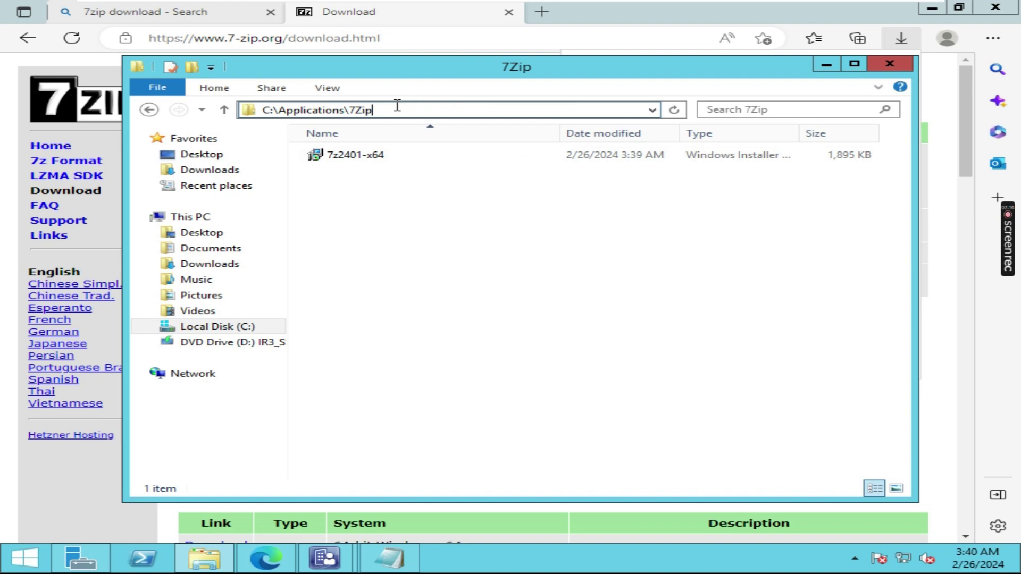
text(\)
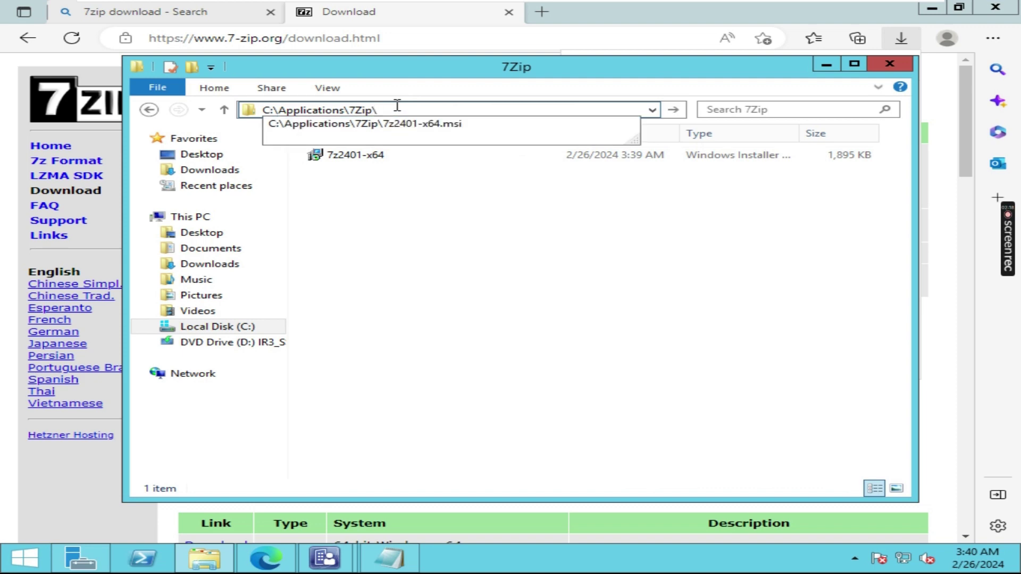
key(ctrl+v)
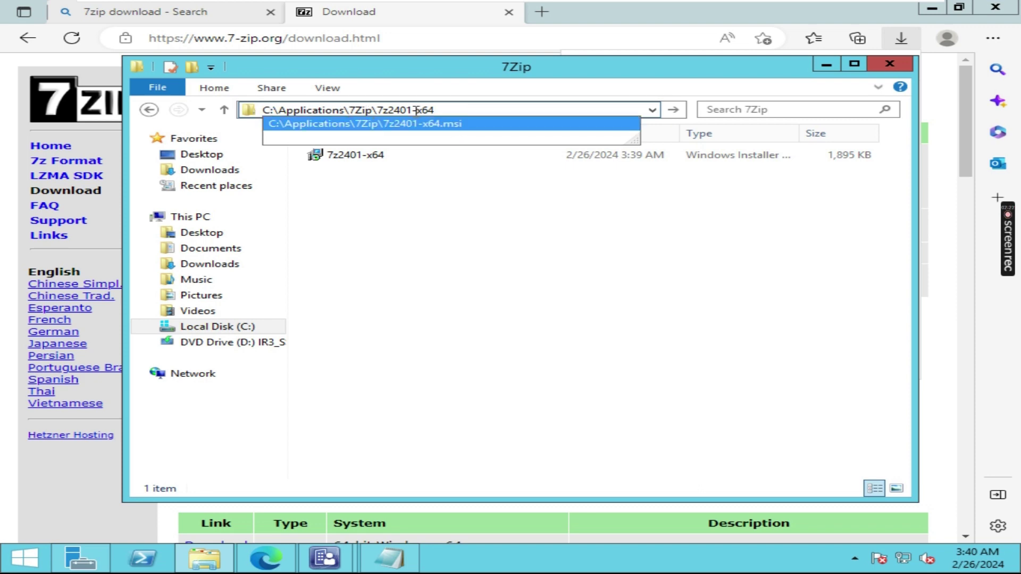
key(ctrl+a)
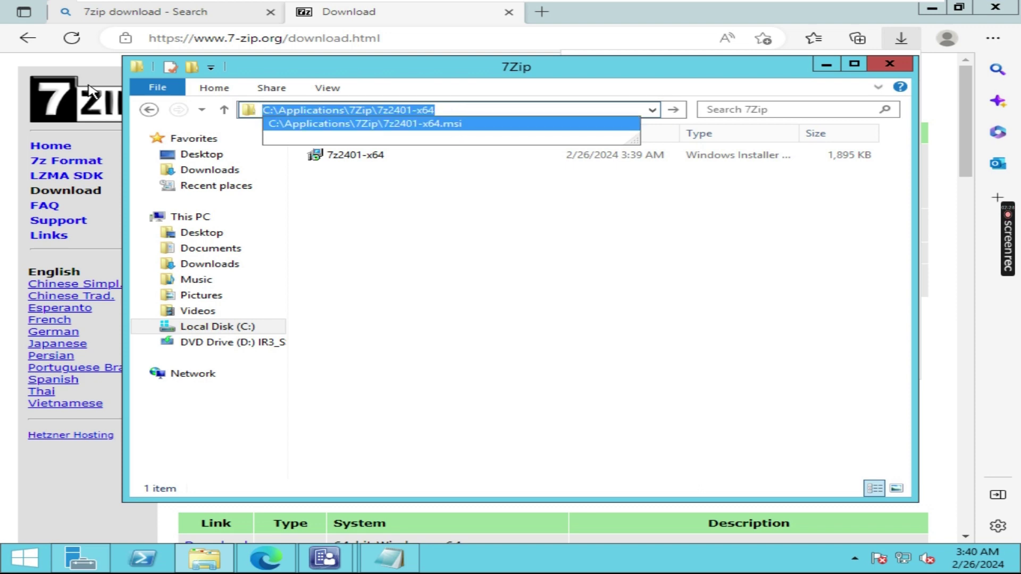
key(Escape)
click(224, 110)
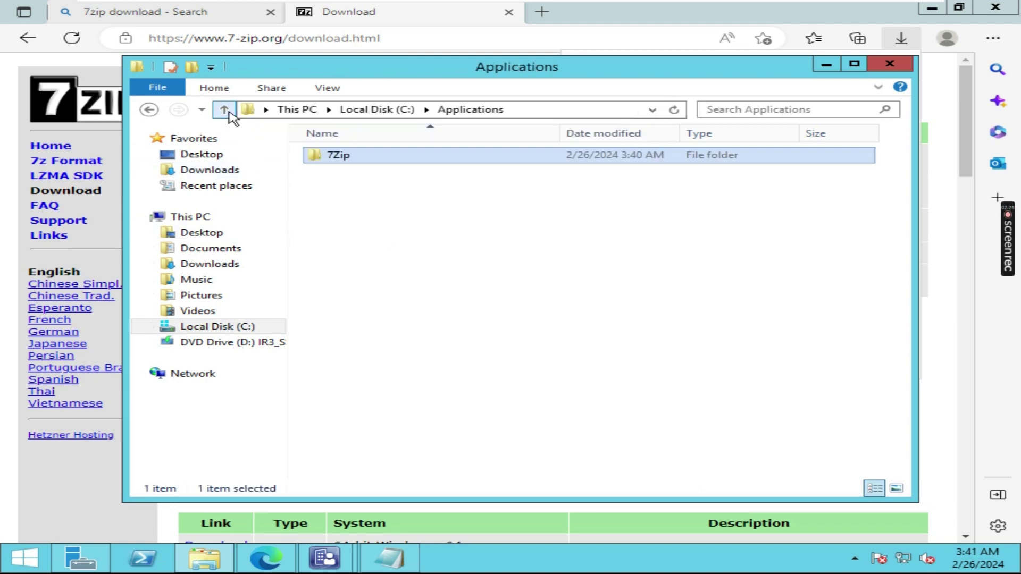
click(225, 110)
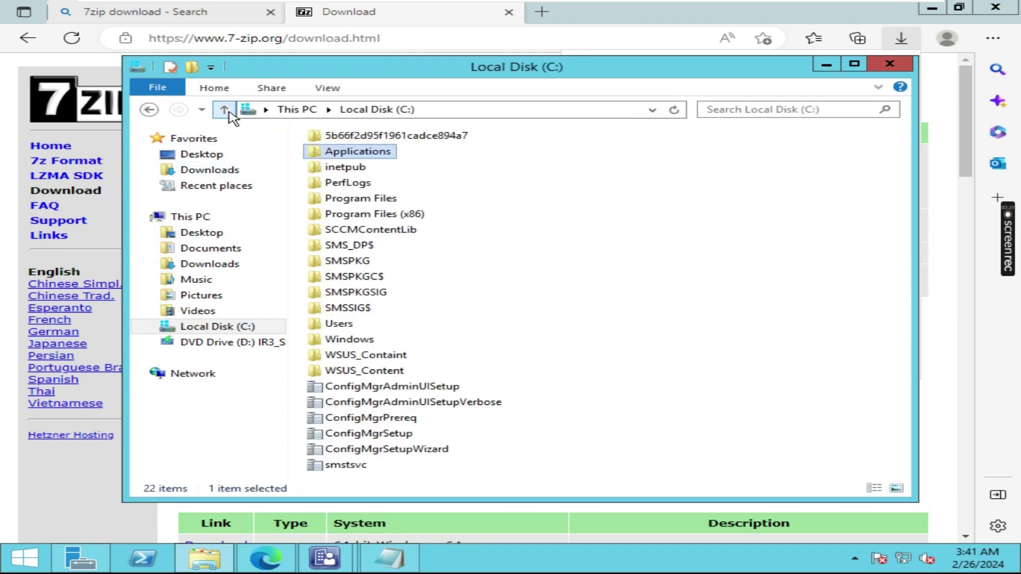
Share the Applications folder with Everyone at Read/Write permission
right_click(364, 156)
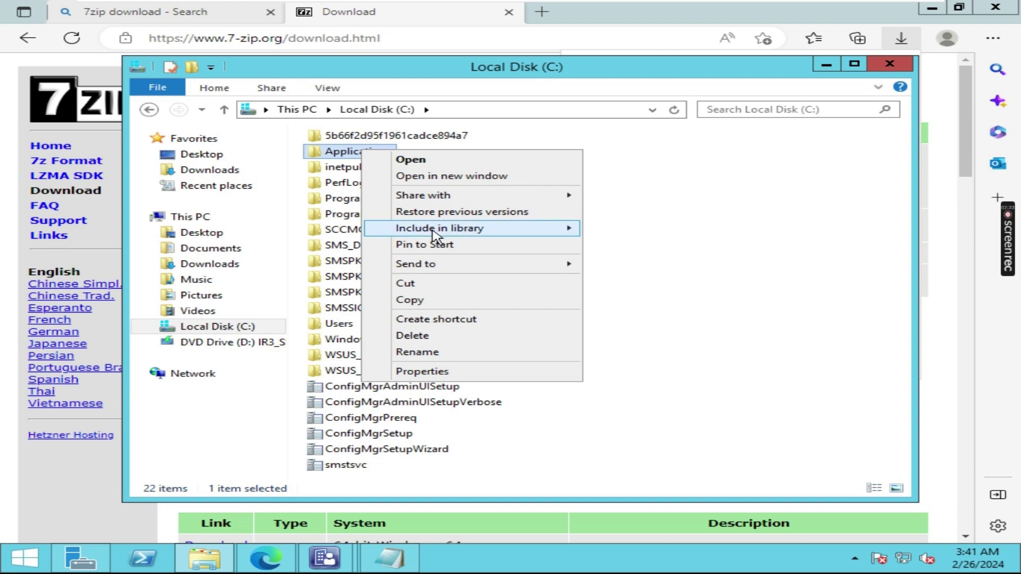
mouse_move(439, 196)
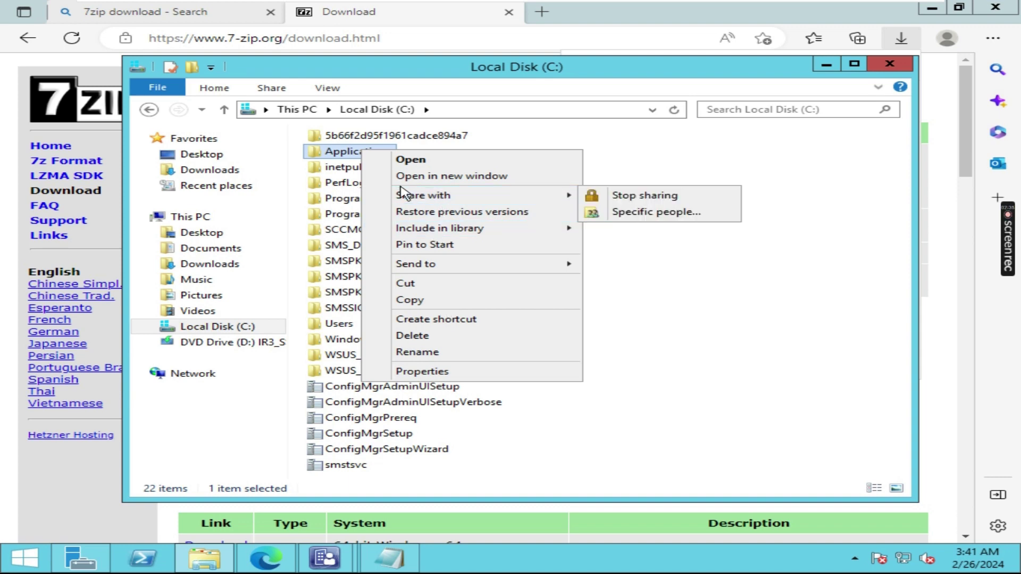
click(638, 214)
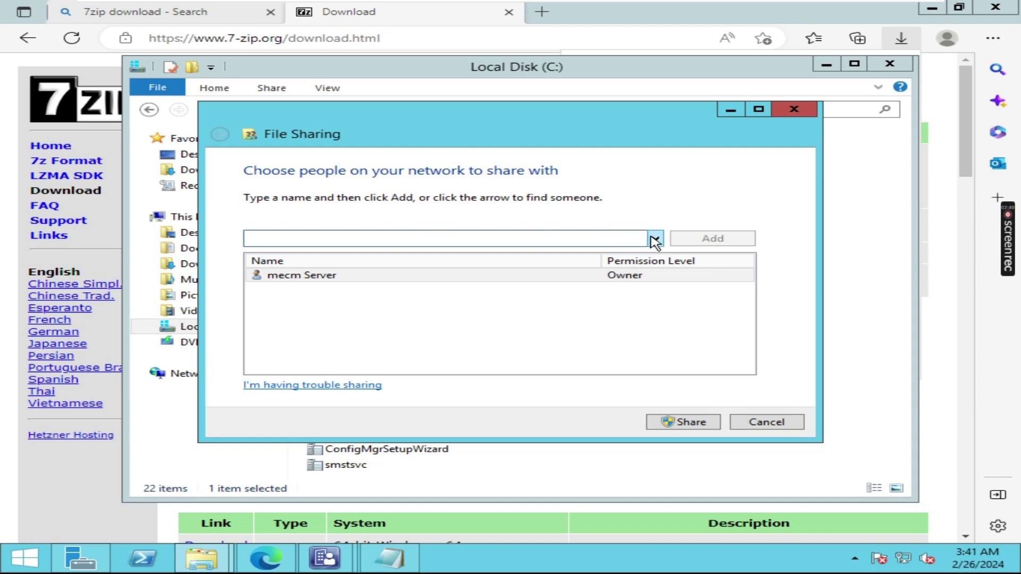
click(654, 240)
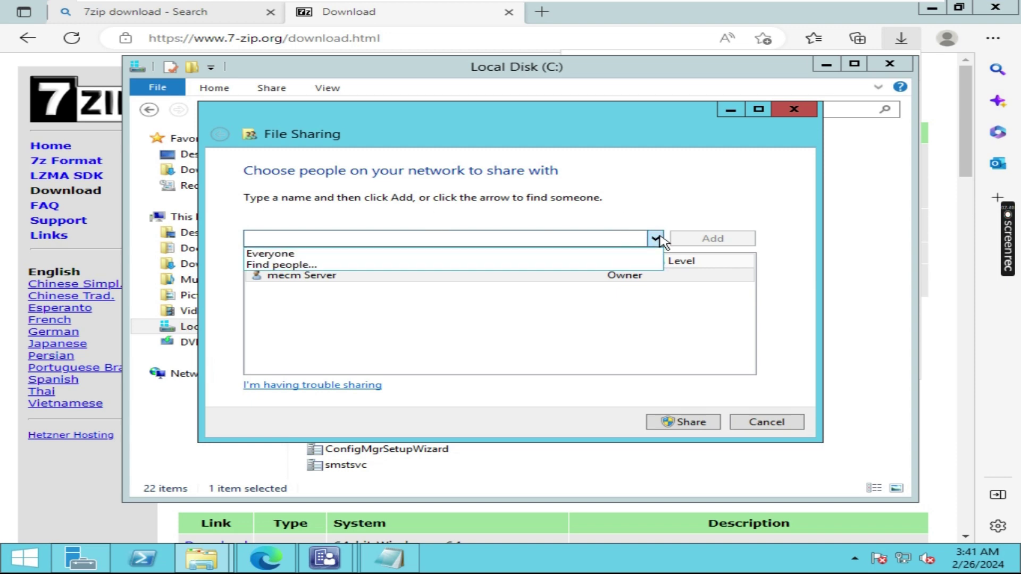
click(294, 255)
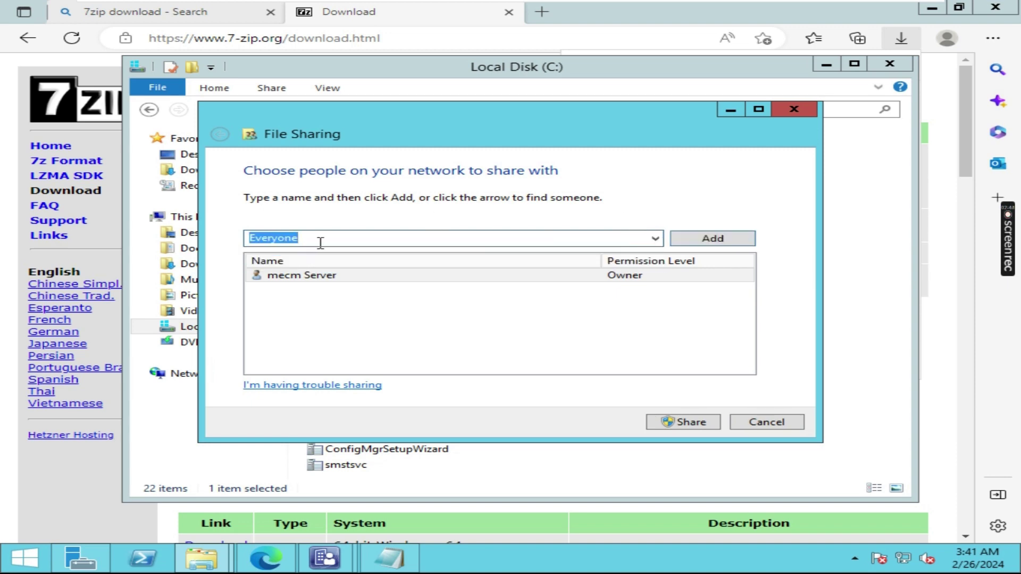
click(730, 240)
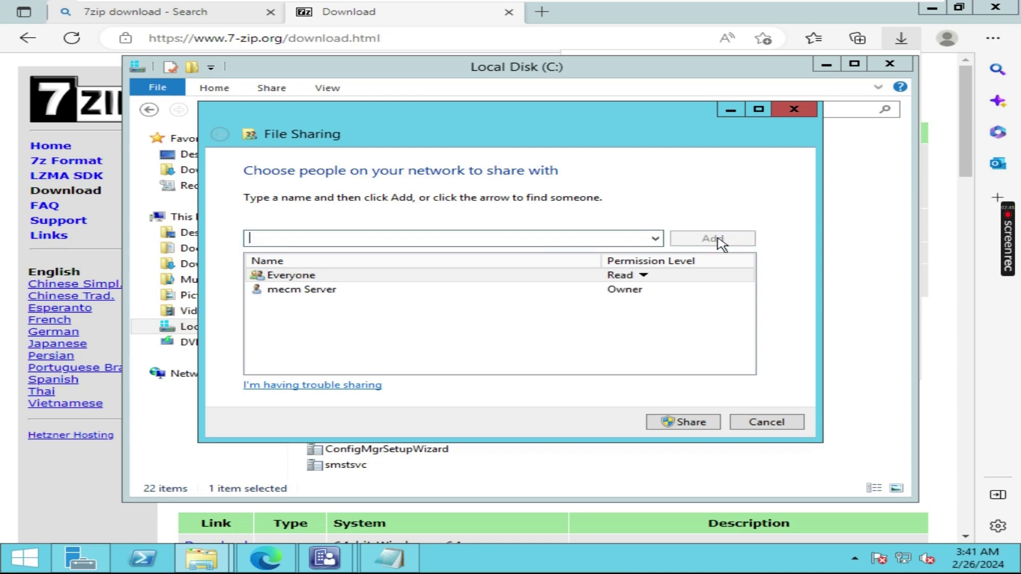
click(644, 278)
click(713, 295)
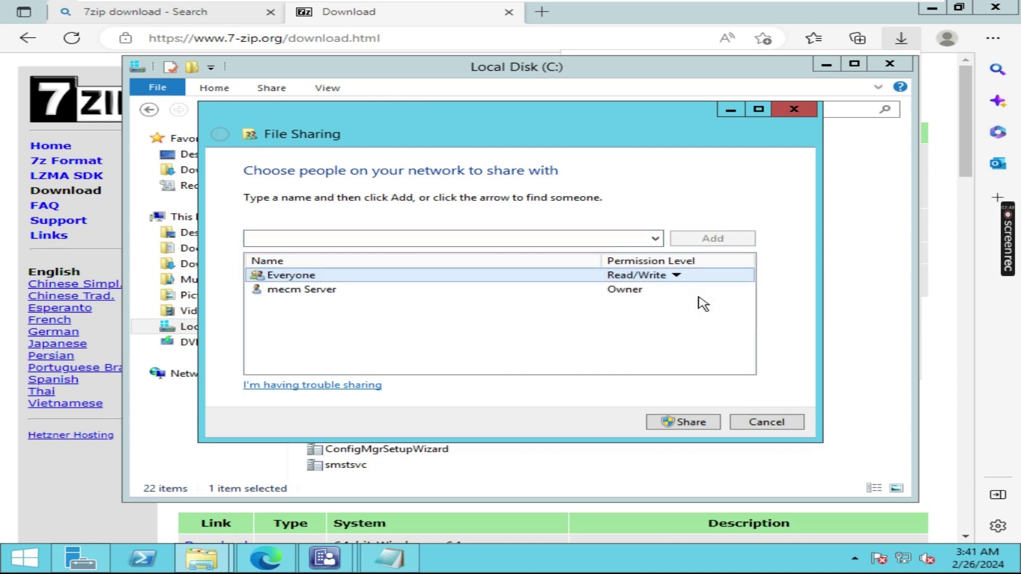
click(700, 419)
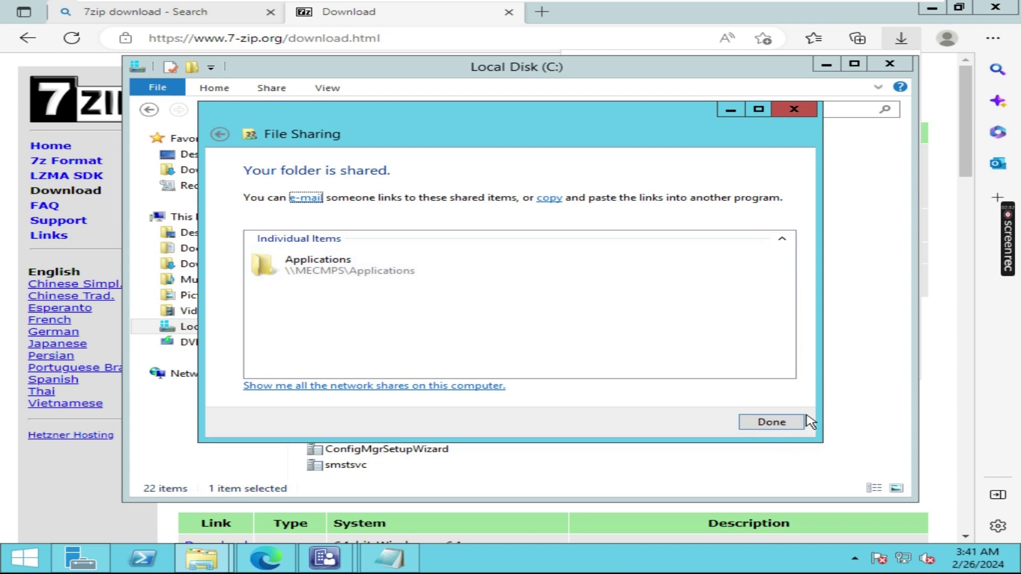
Enter the path \\MECMPS\Applications\7Zip\7z2401-x64.msi in the Run prompt
click(771, 422)
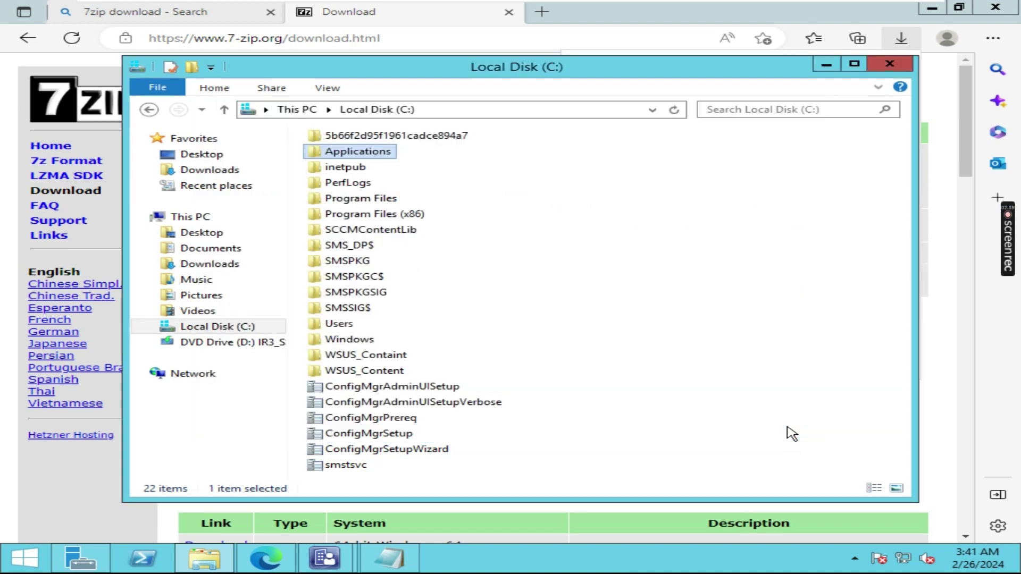
key(super)
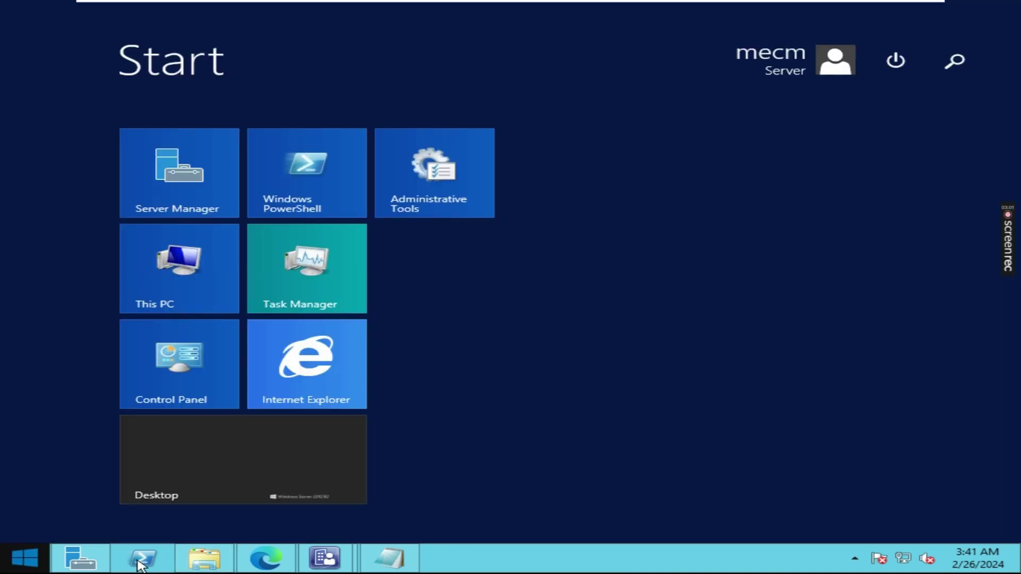
key(super+r)
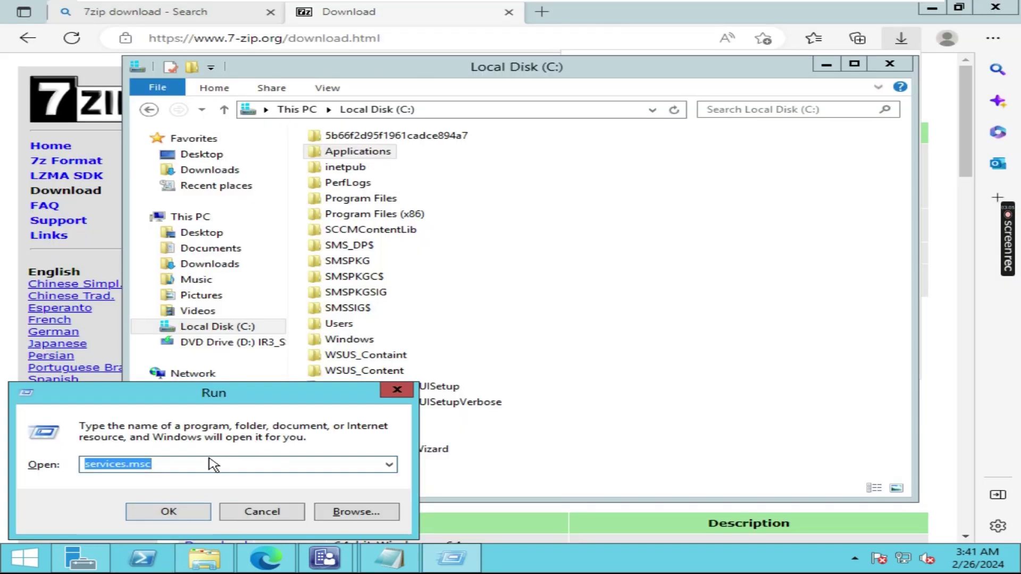
text(C:\Applications\7Zip\7z2401-x64)
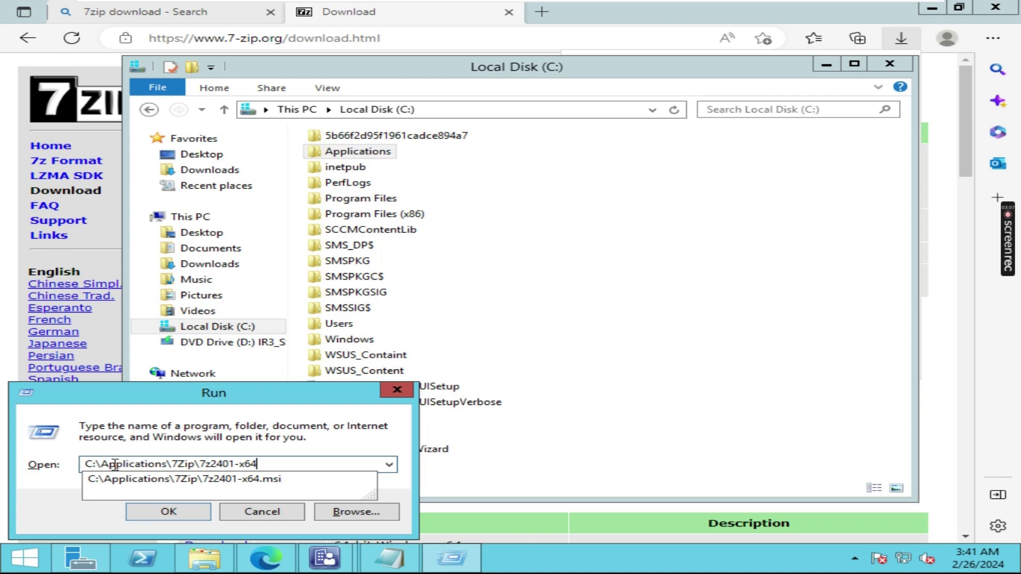
key(BackSpace)
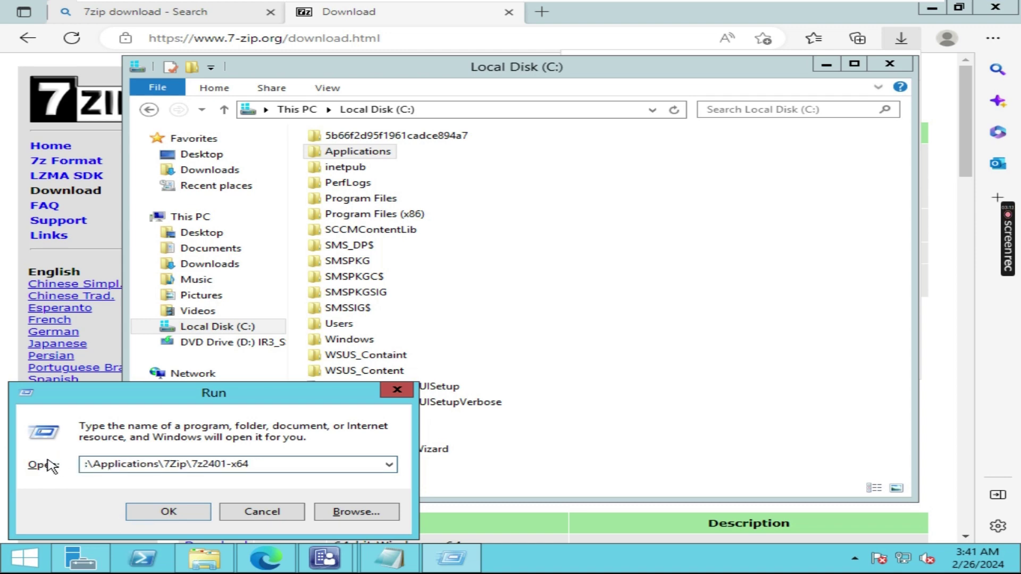
key(Delete)
text(\M)
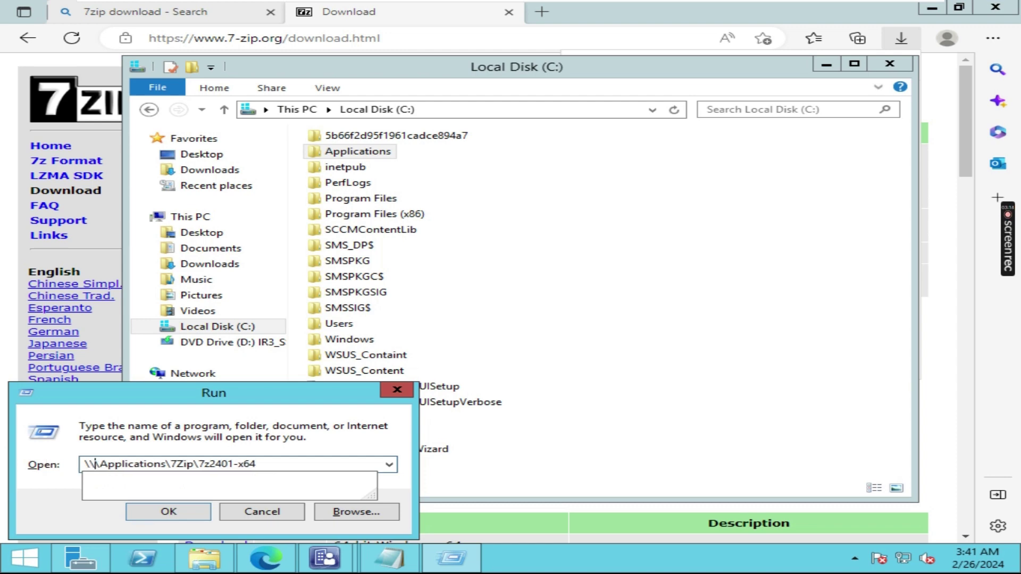
text(ECMPS)
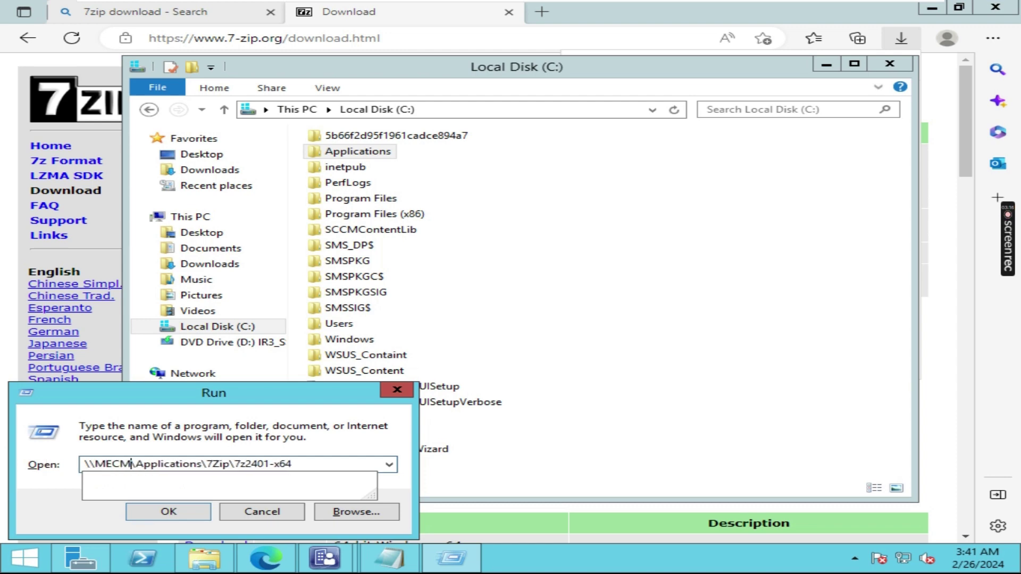
key(End)
text(.msi)
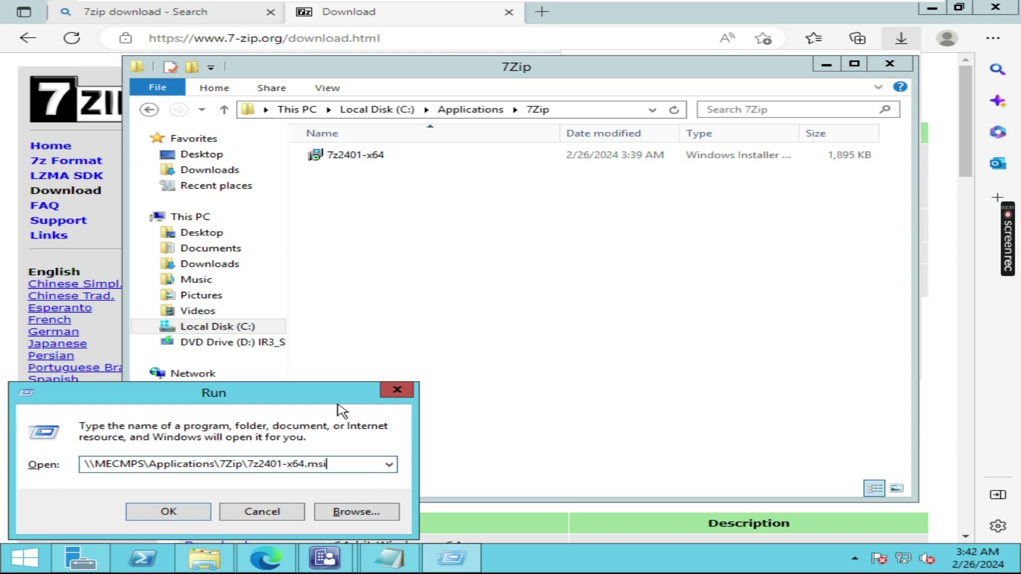
Test the network path, cancel the security warning, copy the path and close Run
key(ctrl+a)
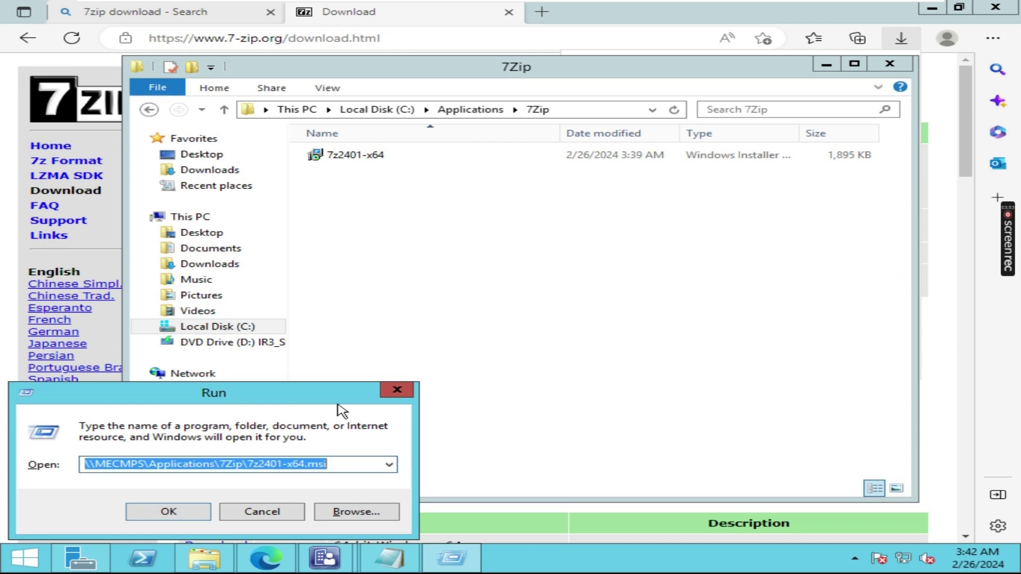
key(Return)
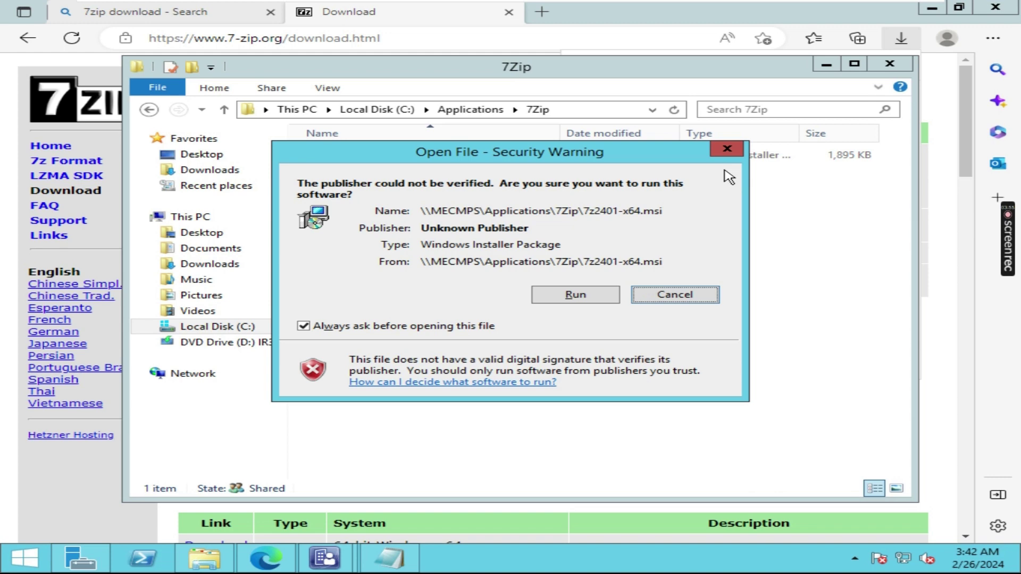
click(726, 149)
click(351, 470)
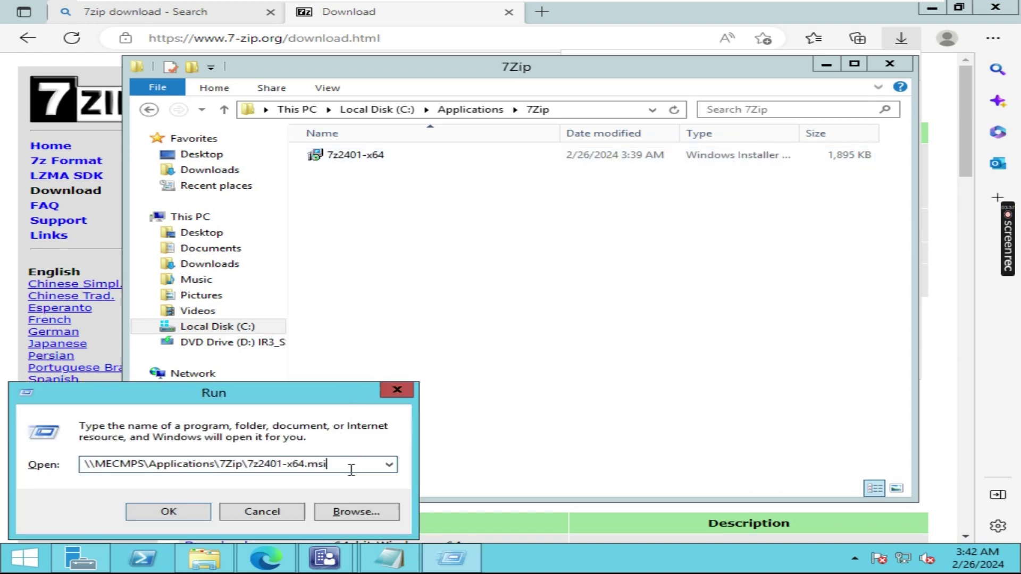
drag(337, 466, 70, 474)
key(ctrl+c)
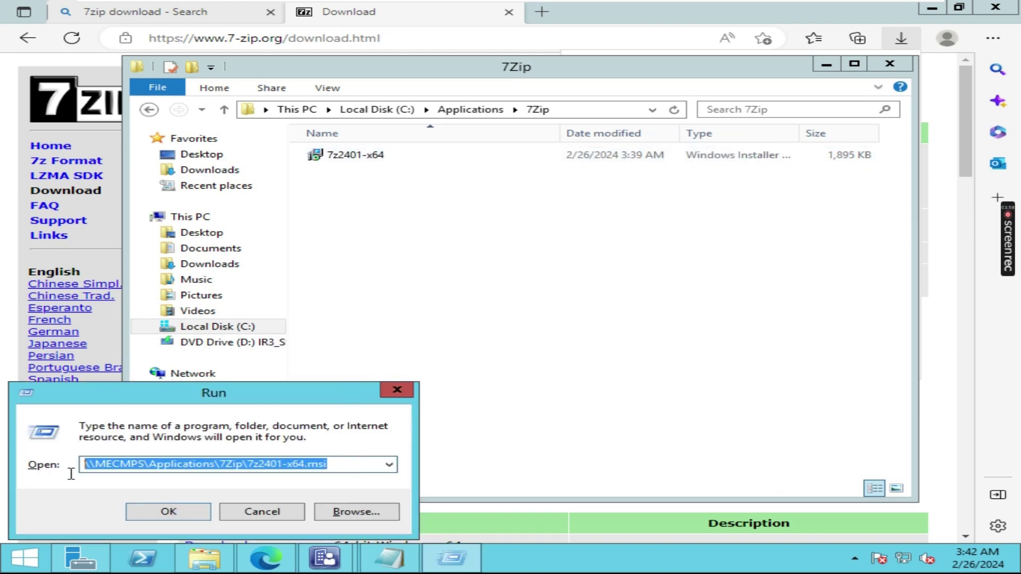
key(Escape)
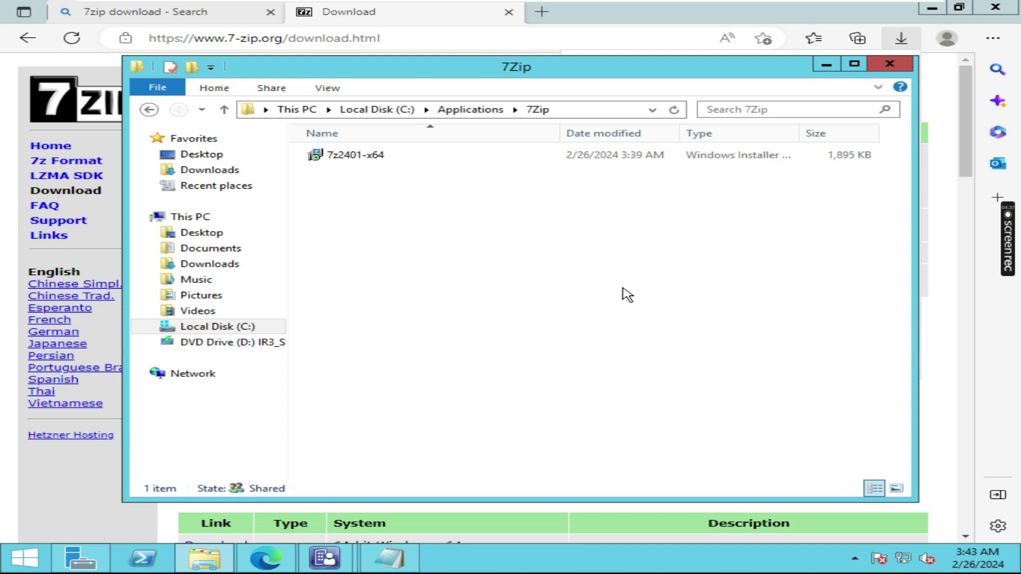
click(324, 559)
Start the Create Application Wizard from Software Library > Application Management > Applications
click(256, 472)
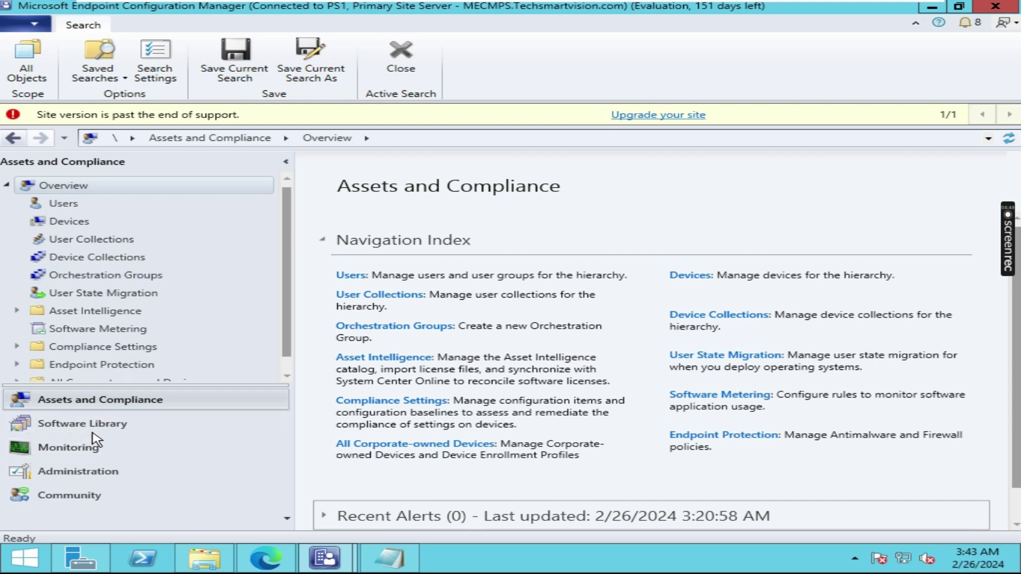
click(153, 432)
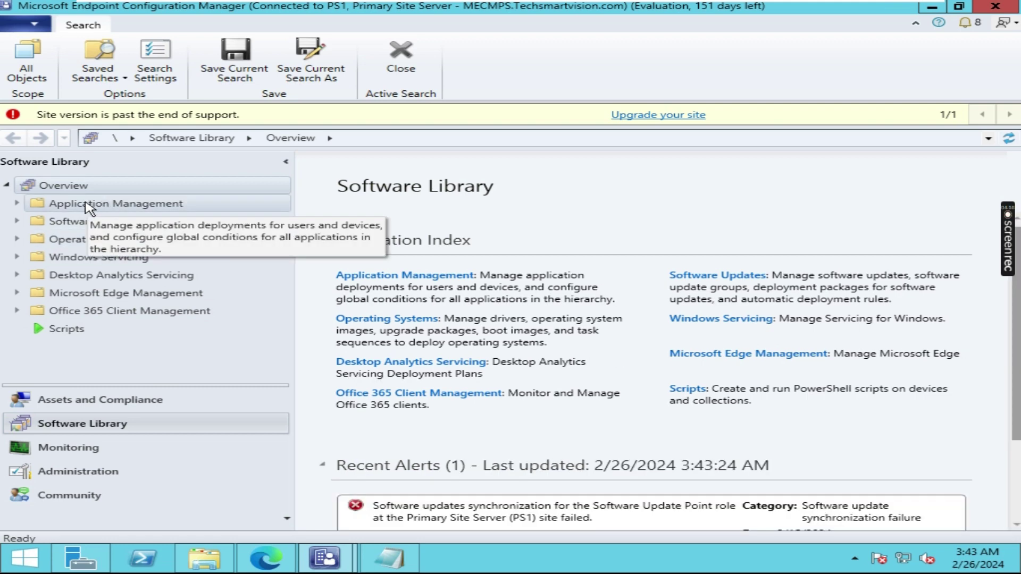
click(93, 208)
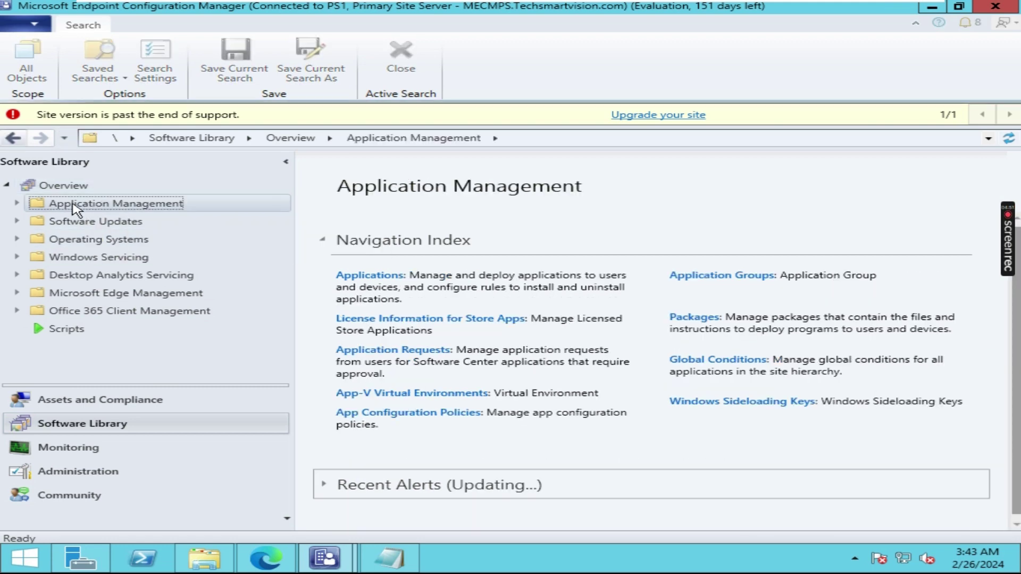
click(17, 204)
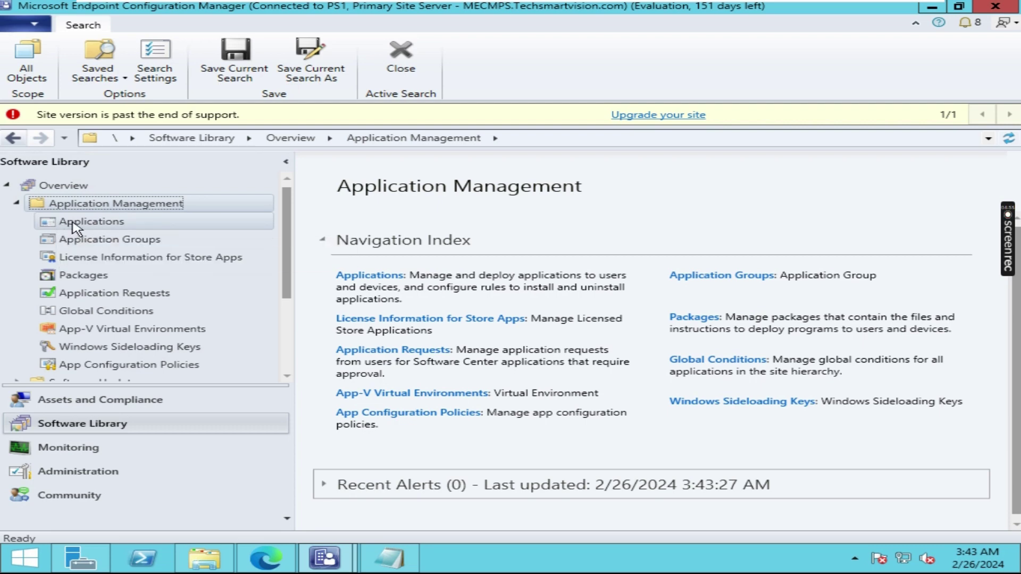
right_click(104, 228)
click(179, 237)
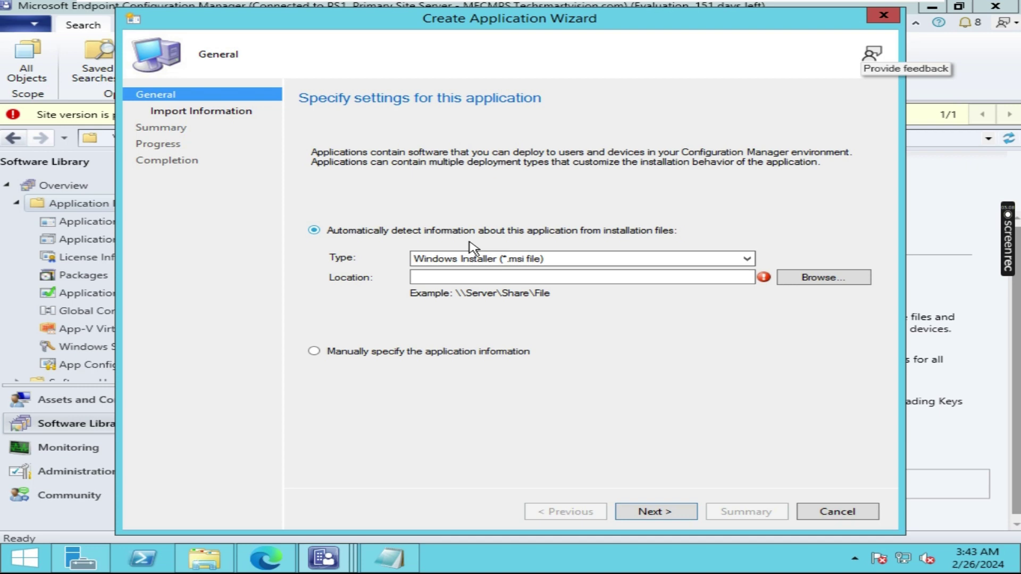
Import the MSI from the pasted network path, accepting the unverified publisher warning
click(462, 277)
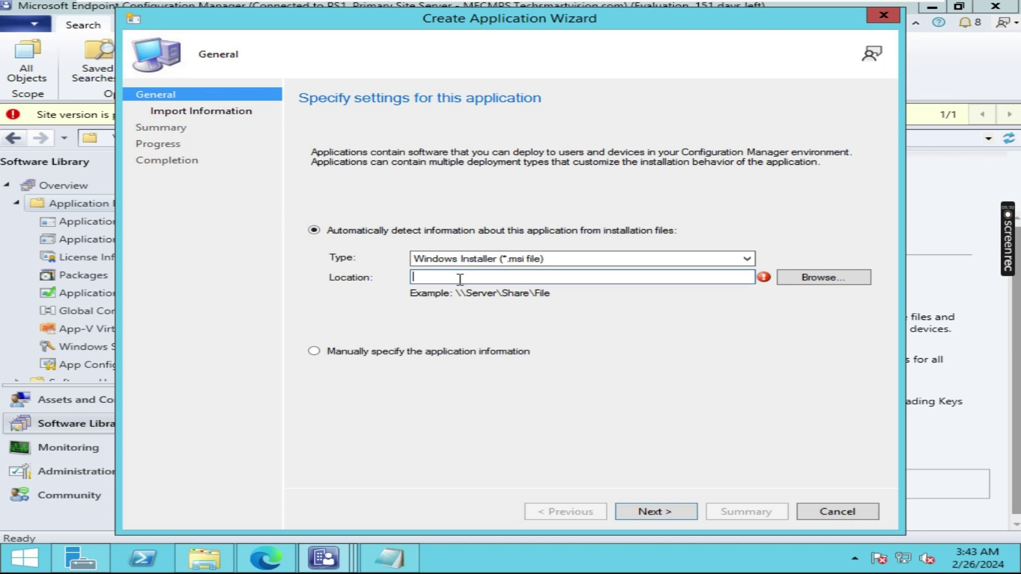
key(ctrl+v)
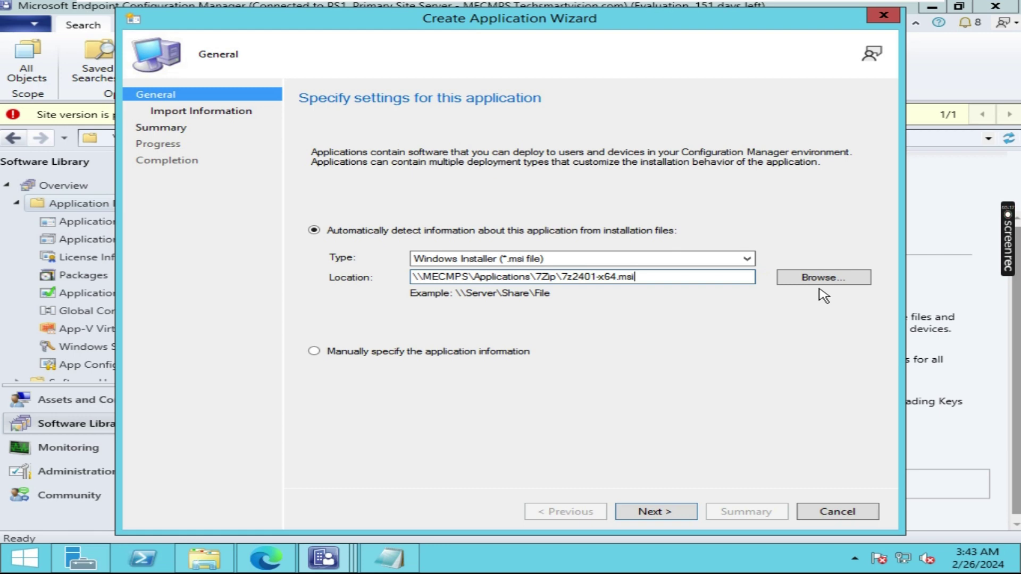
click(678, 519)
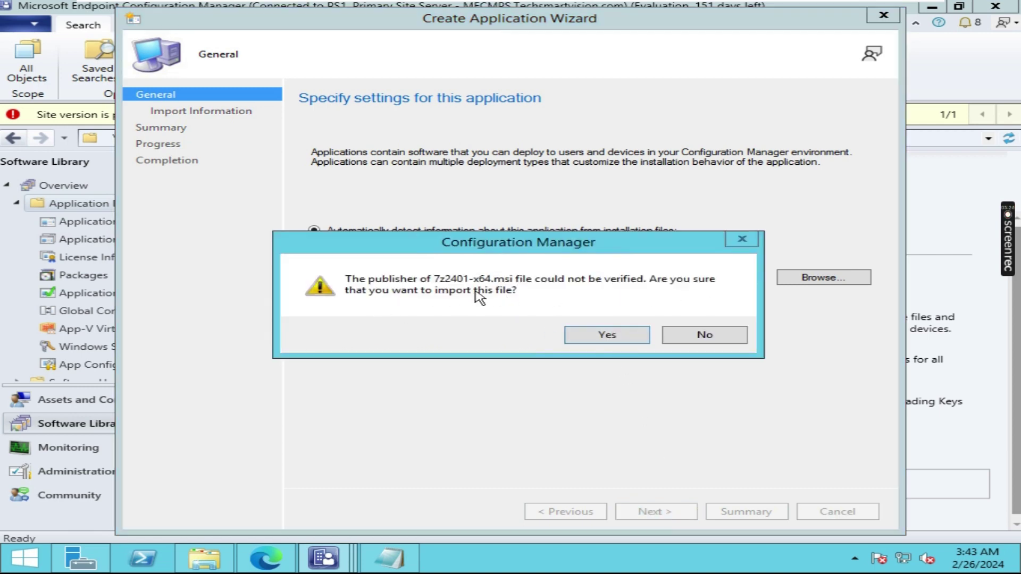
click(635, 341)
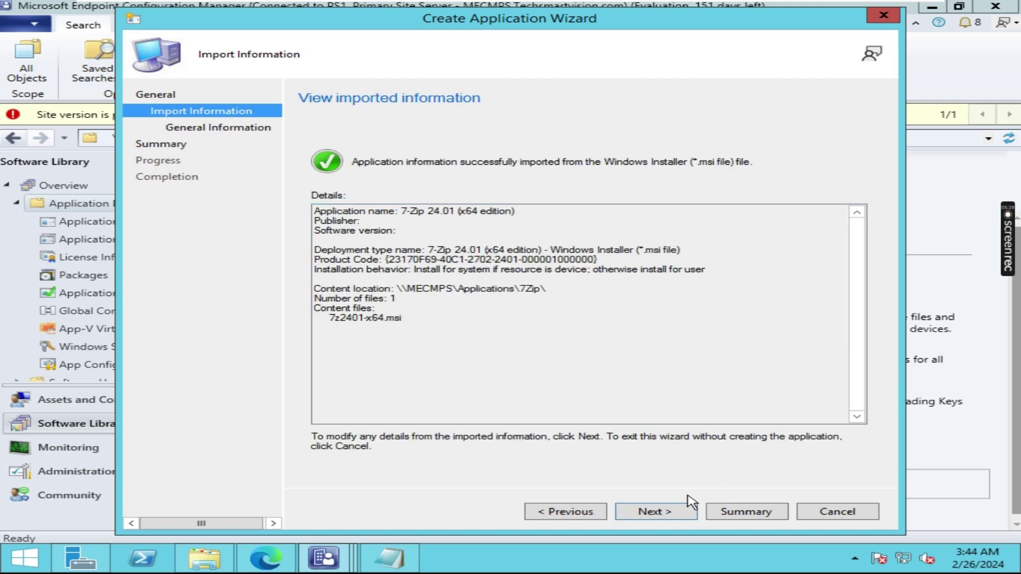
click(664, 513)
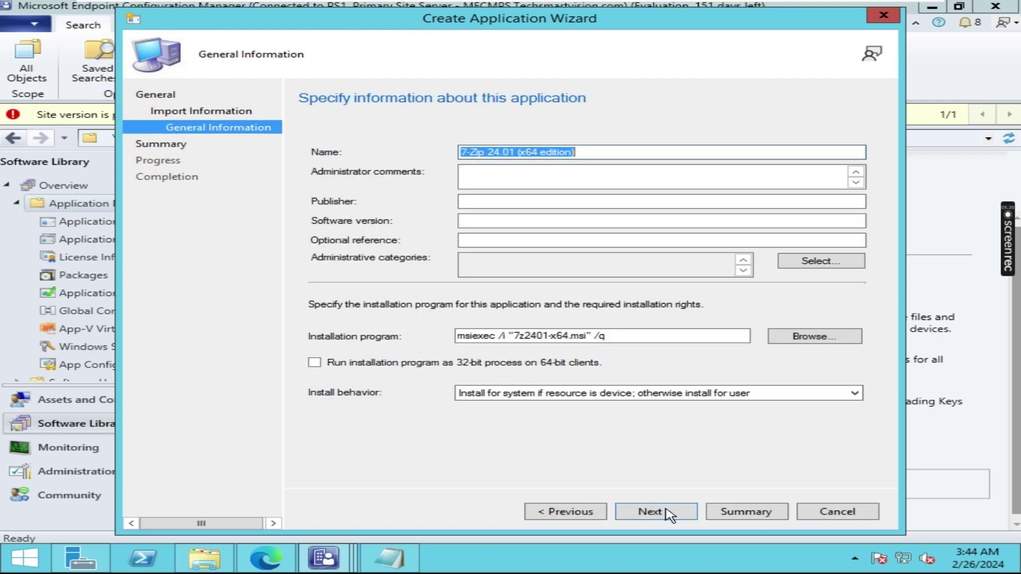
Enter publisher 7-Zip and software version 24.01, then complete the wizard
click(483, 201)
text(&)
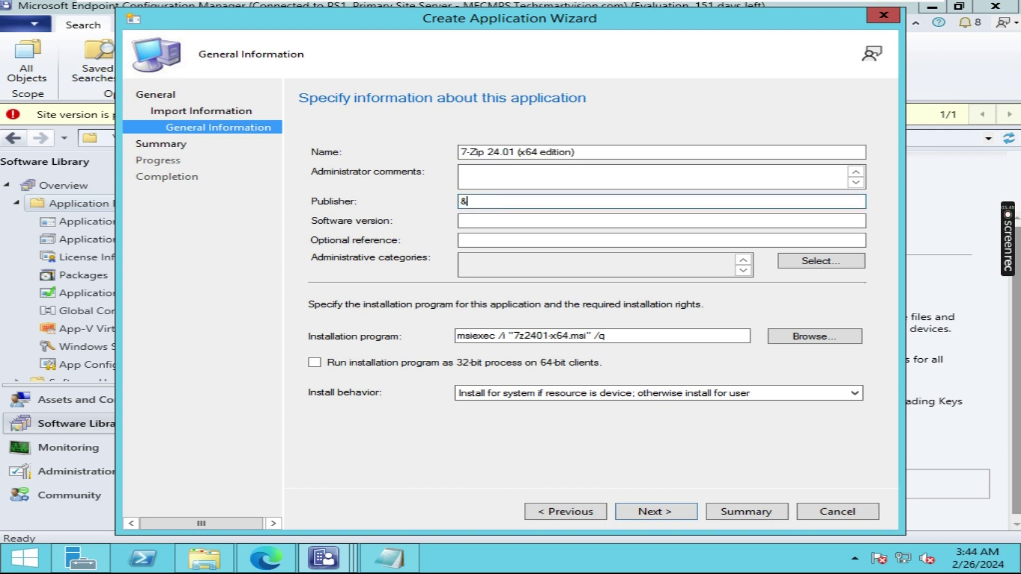
text(7-Zip)
click(482, 222)
text(24.01)
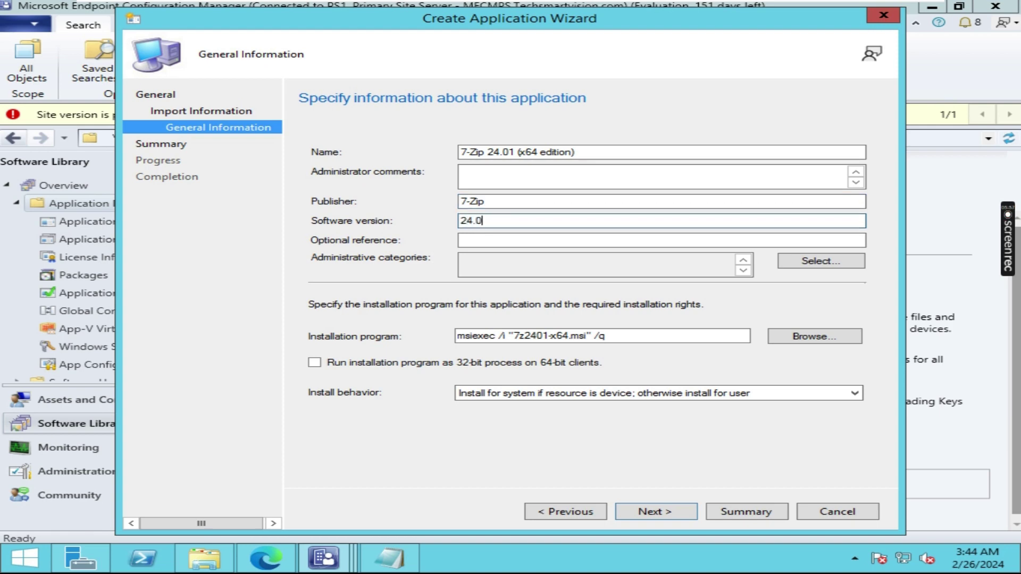
click(672, 516)
click(671, 514)
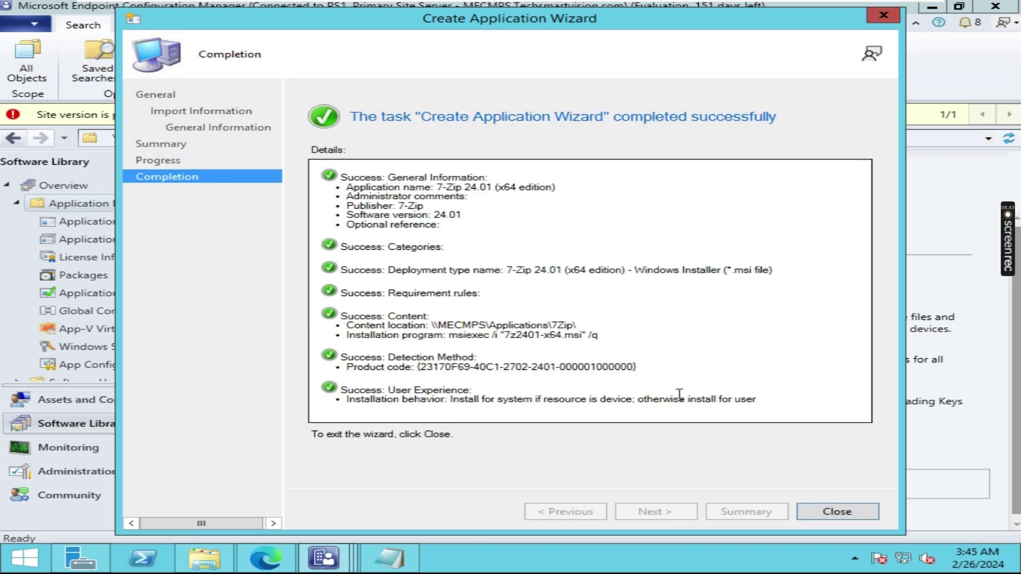
Close the wizard and select 7-Zip 24.01 (x64 edition) in the Applications list
click(846, 515)
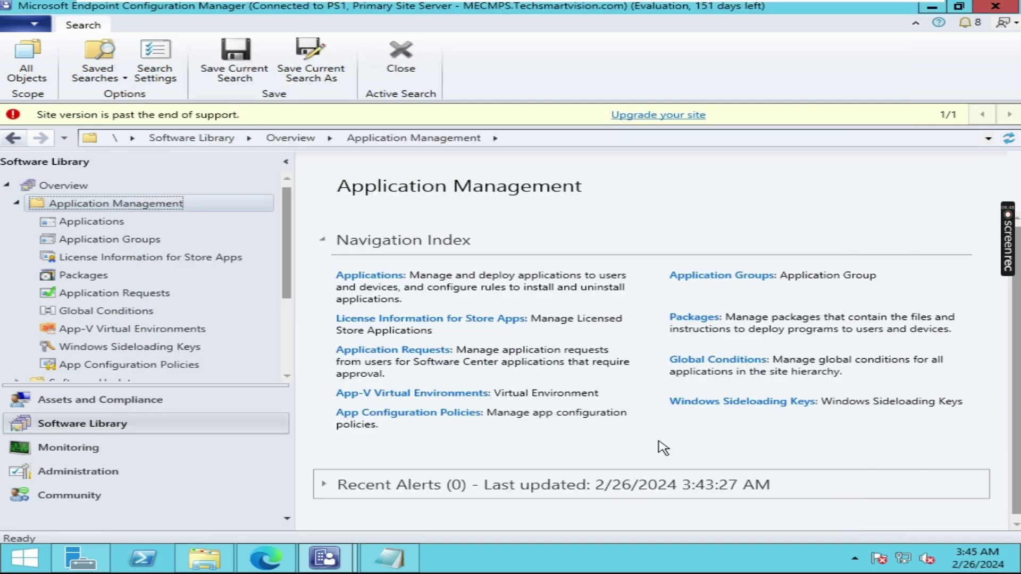
click(95, 224)
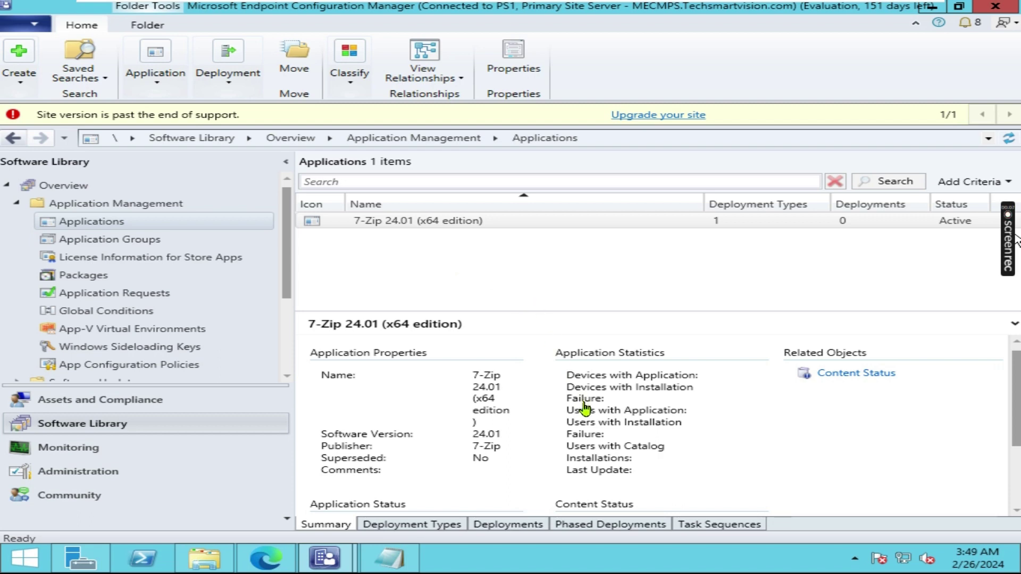
click(429, 222)
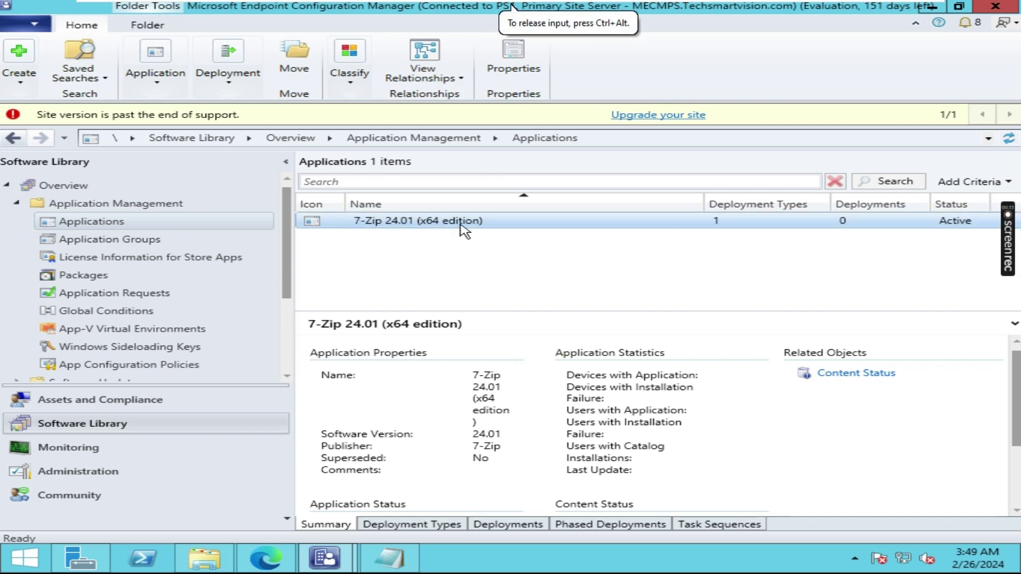
Distribute 7-Zip 24.01 content to the MECMPS.TECHSMARTVISION.COM distribution point via Distribute Content
right_click(490, 229)
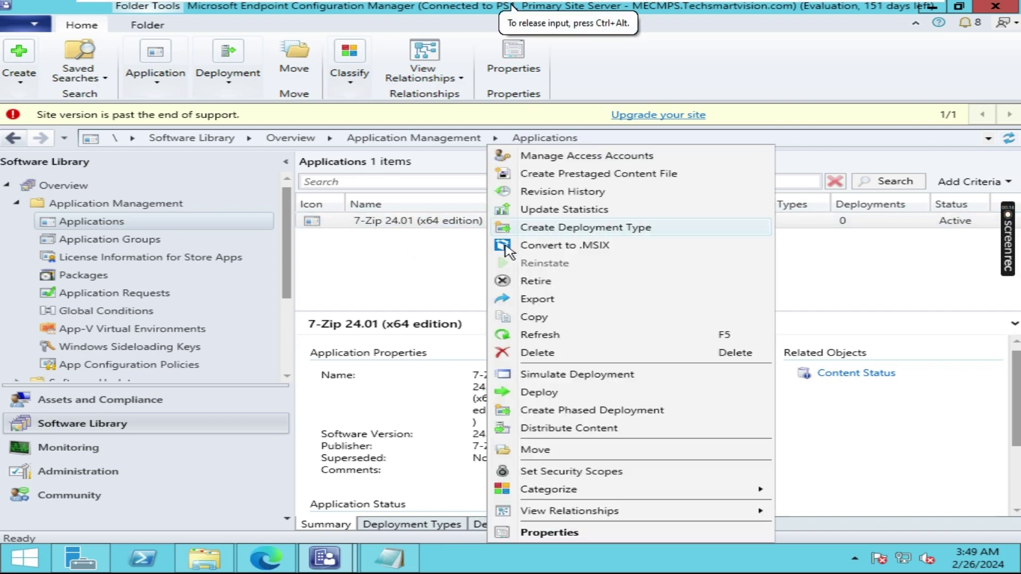
click(581, 432)
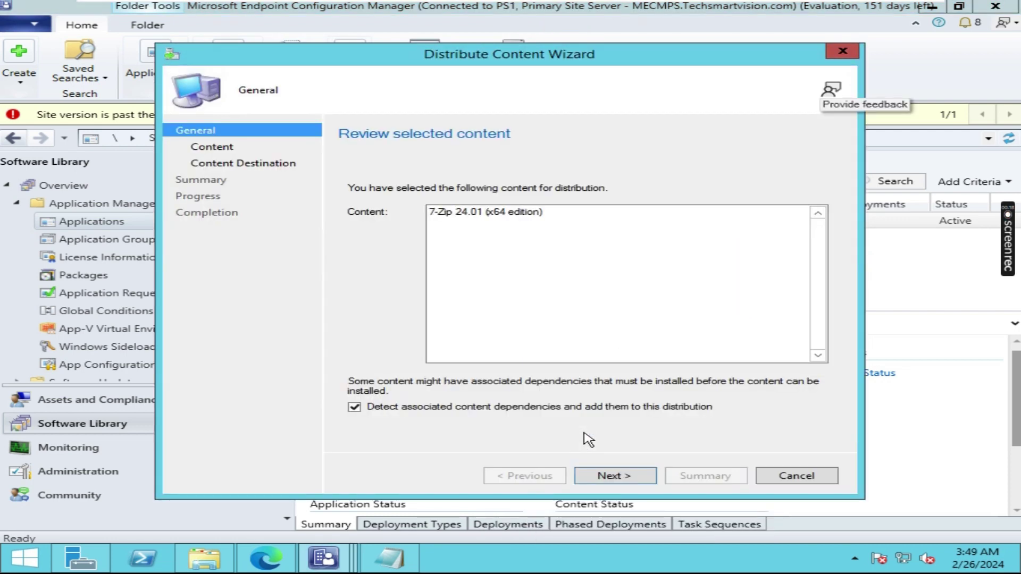
click(616, 479)
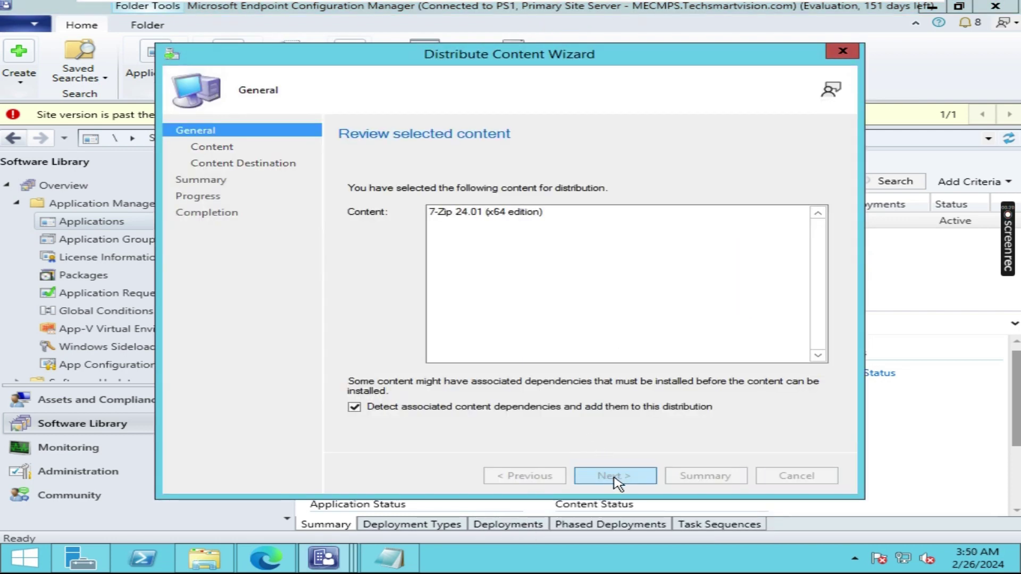
click(615, 478)
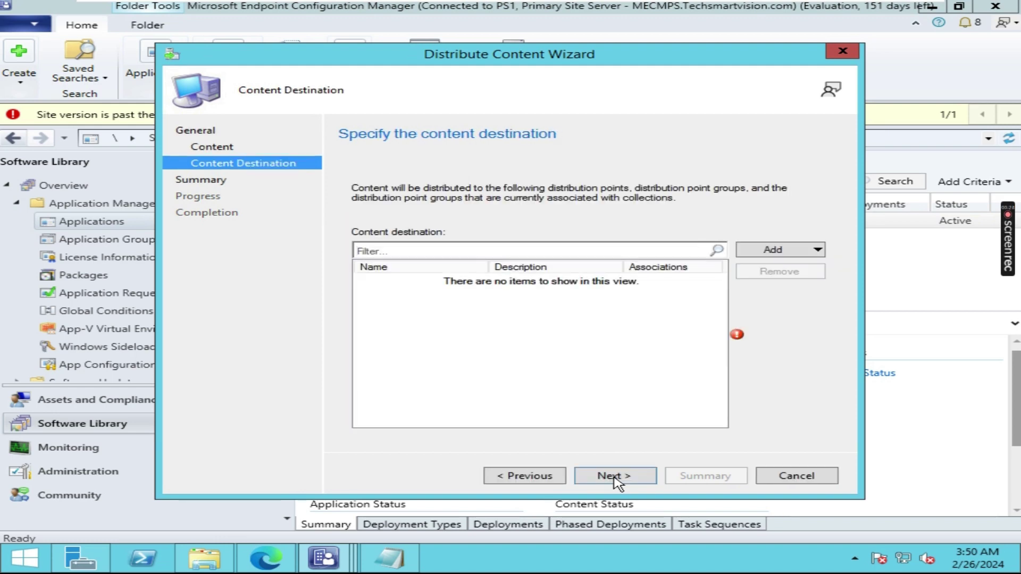
click(785, 253)
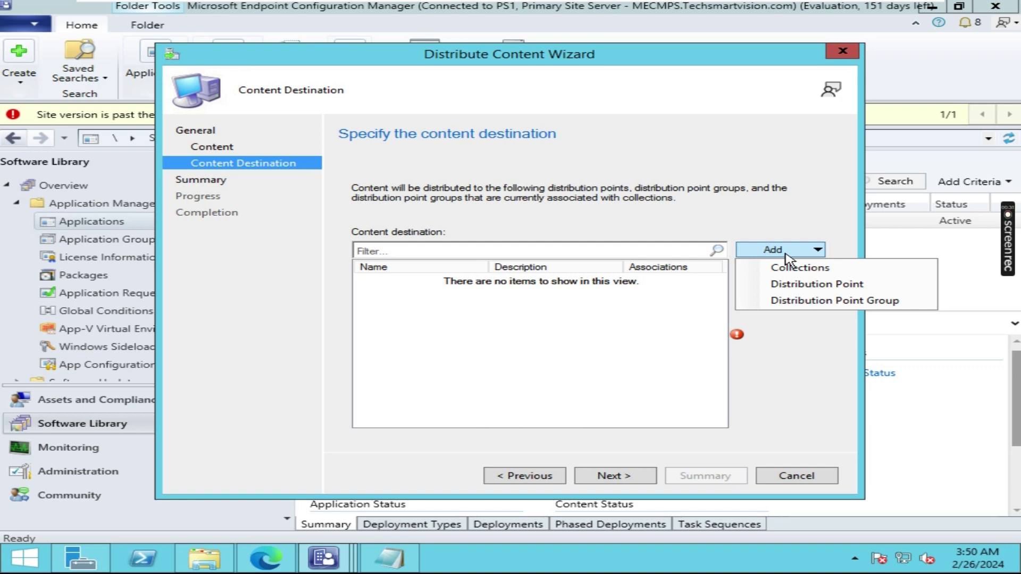
click(819, 285)
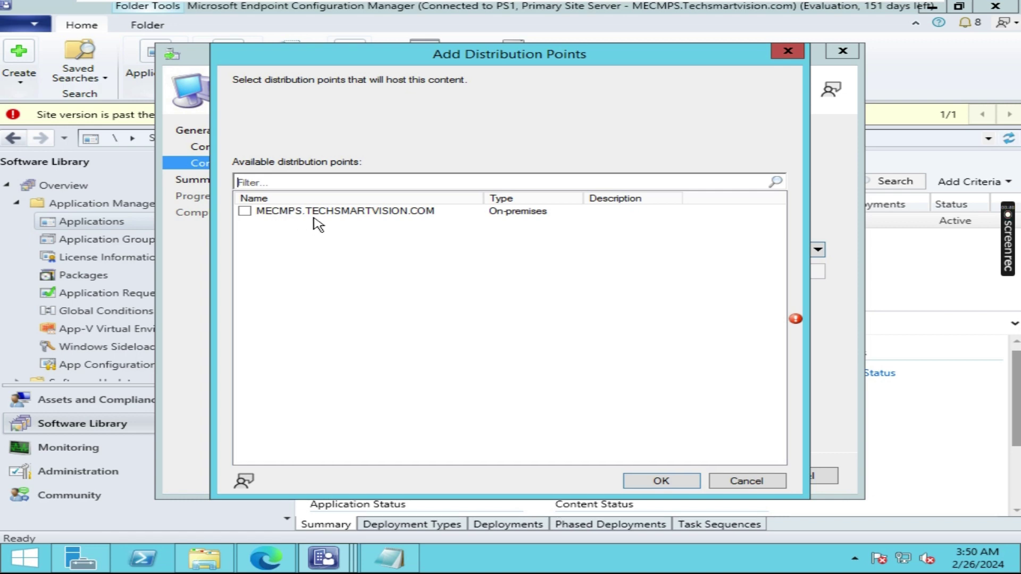
click(244, 214)
click(669, 483)
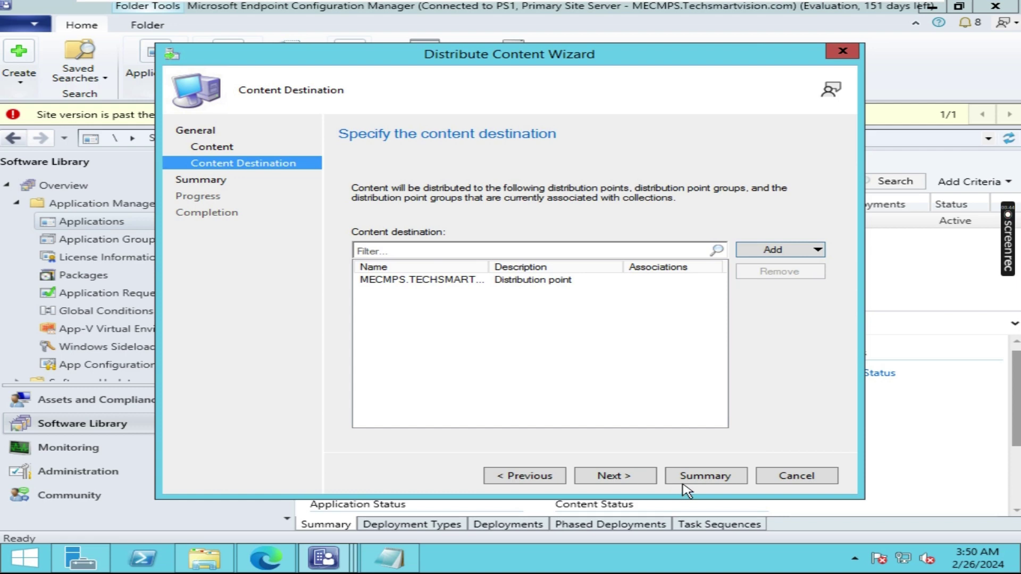
click(620, 480)
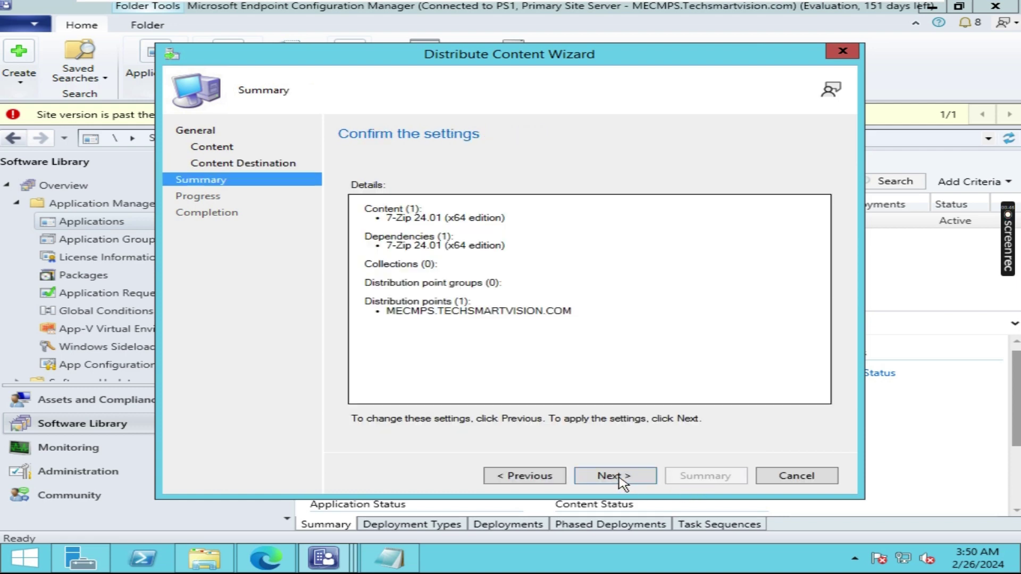
click(617, 476)
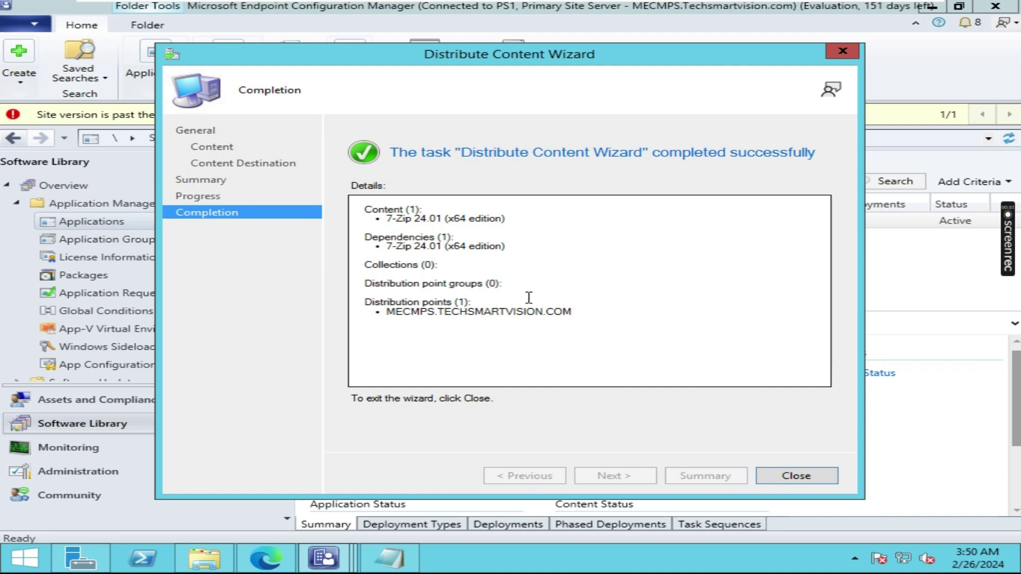
click(816, 478)
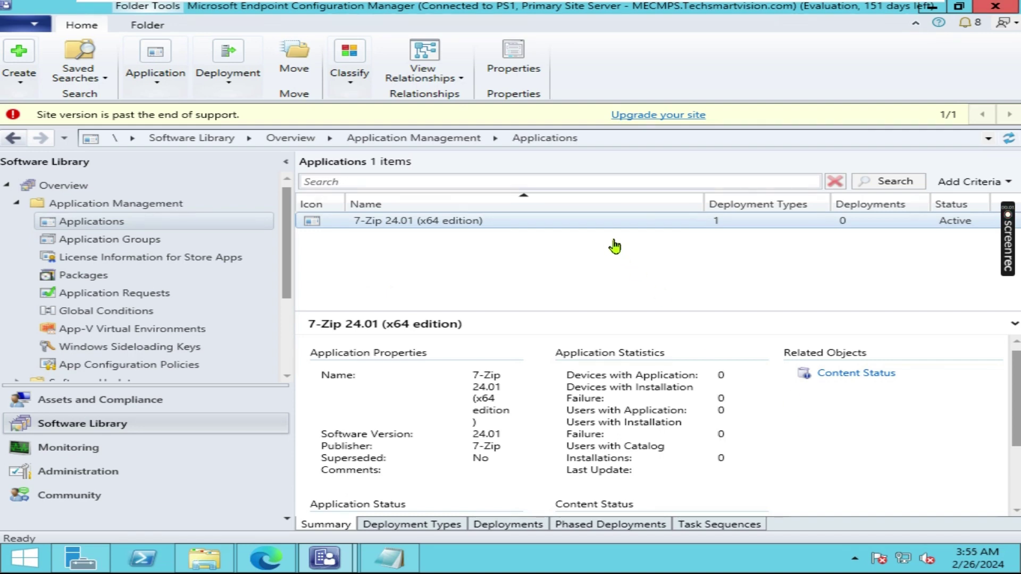
Refresh 7-Zip to confirm content status Success: 1, then bring up Device Collections actions in Assets and Compliance
click(478, 222)
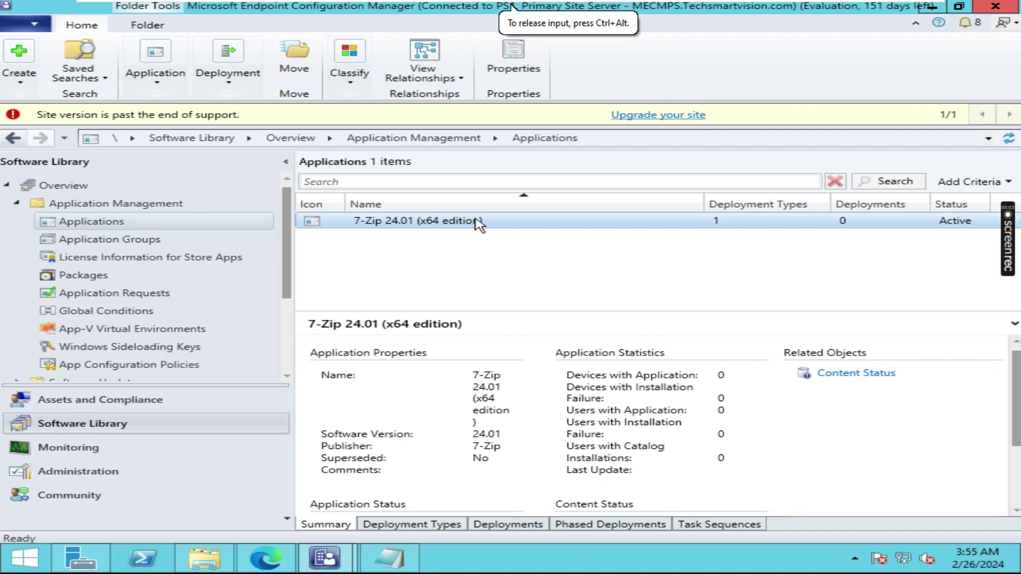
right_click(478, 222)
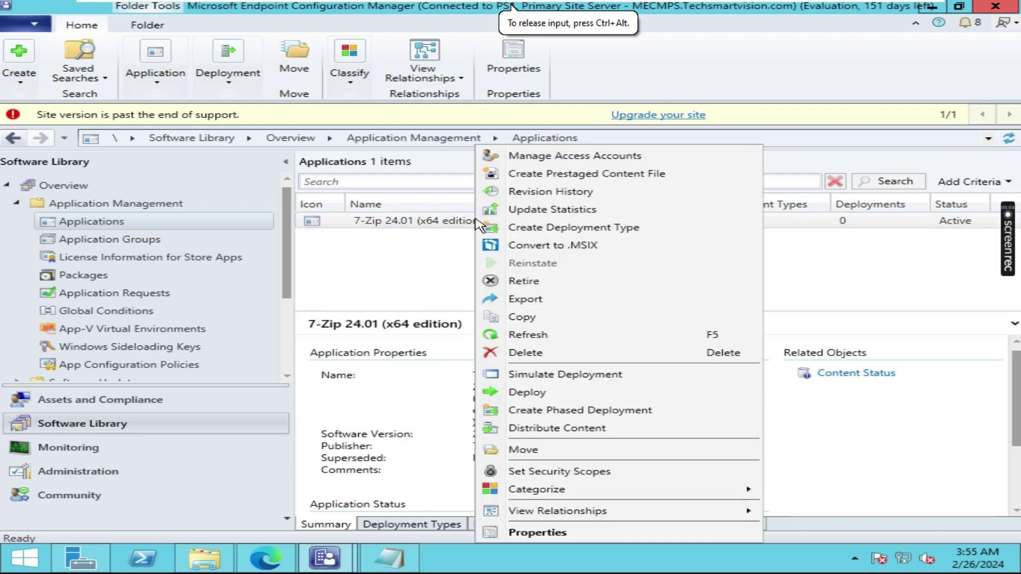
click(540, 338)
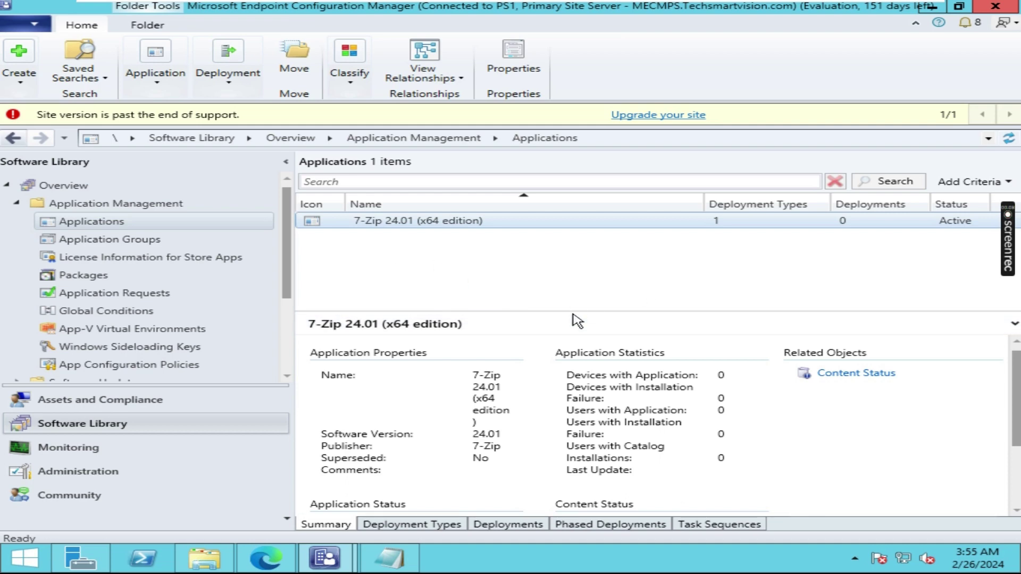
scroll(574, 372, down, 3)
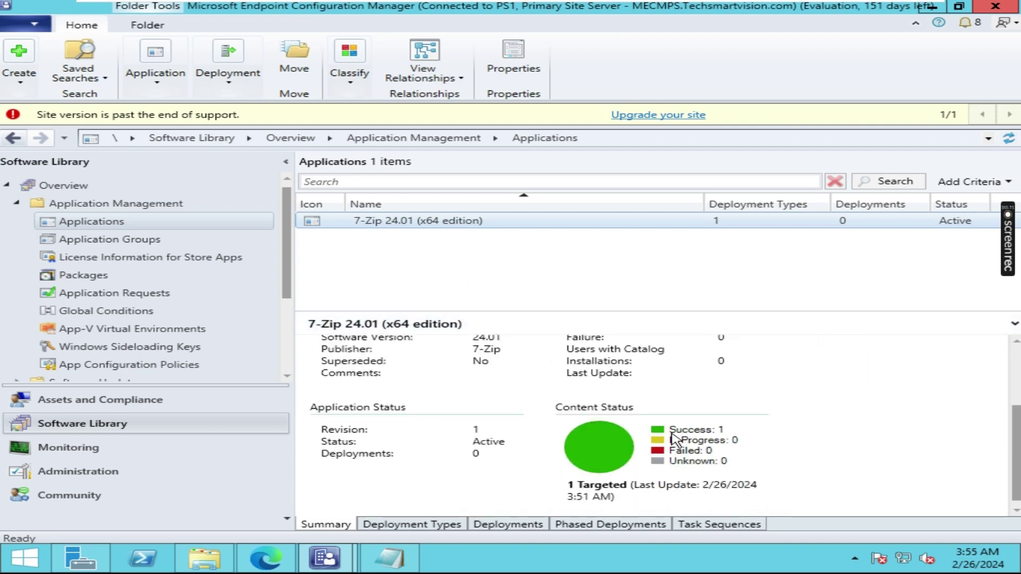
mouse_move(747, 440)
scroll(569, 372, up, 3)
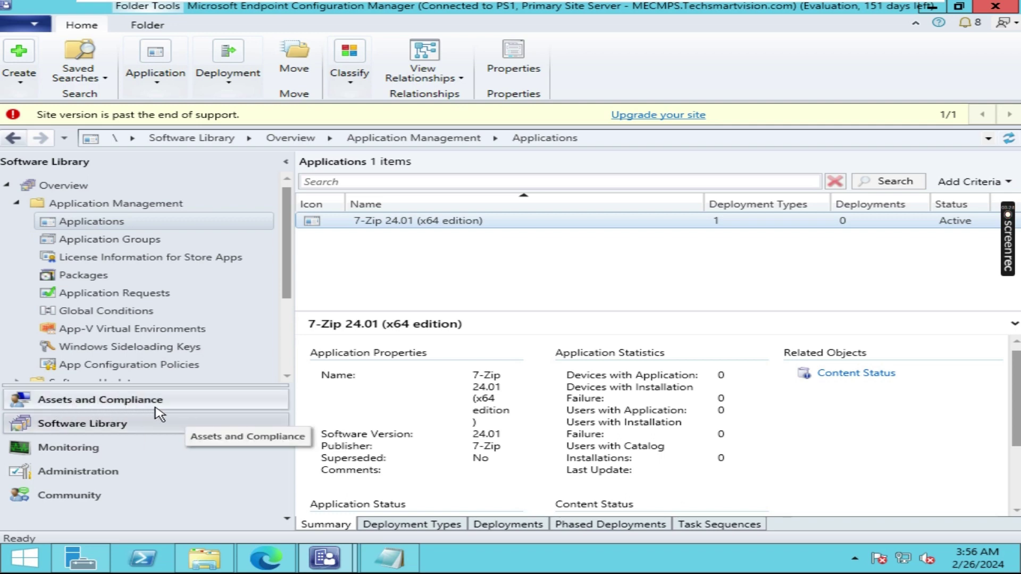
click(179, 405)
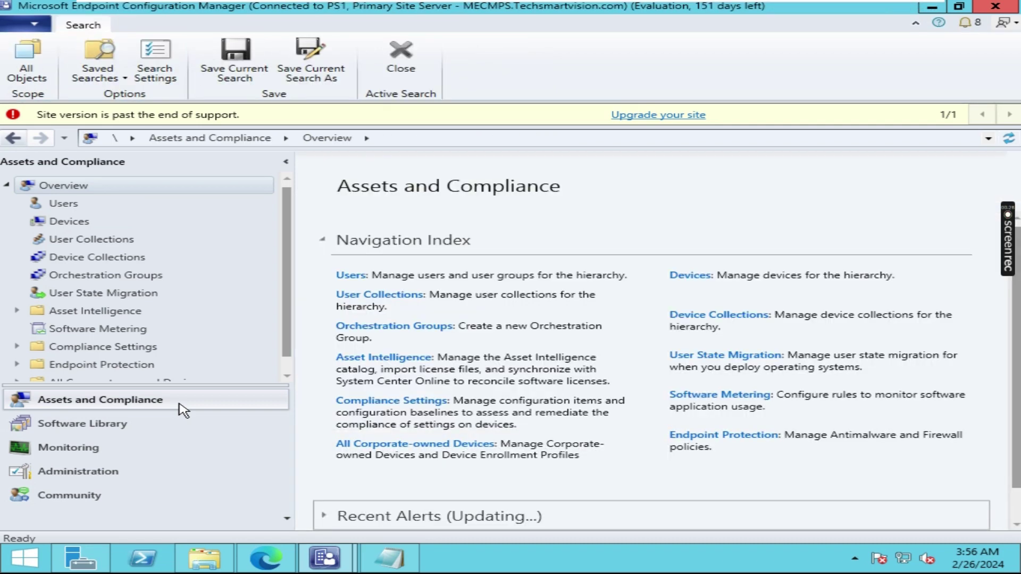
right_click(136, 261)
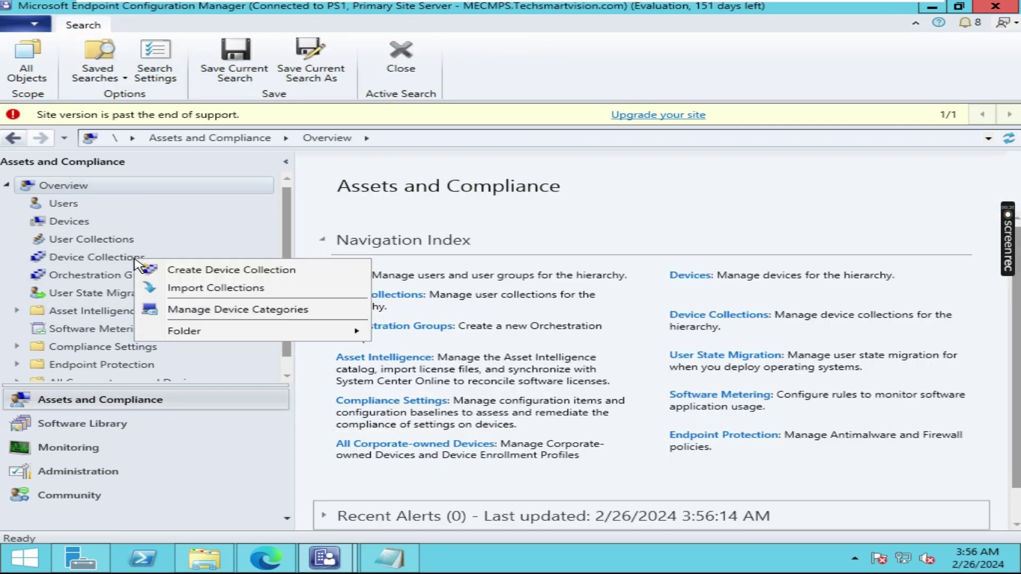
Start a new device collection named '7-zip install collection'
click(178, 271)
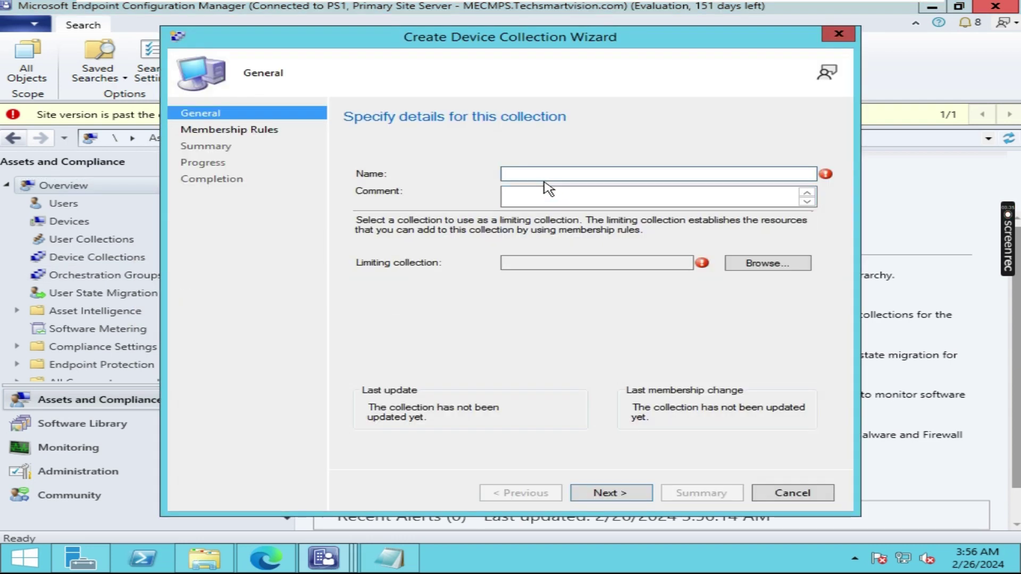
text(7-zip in)
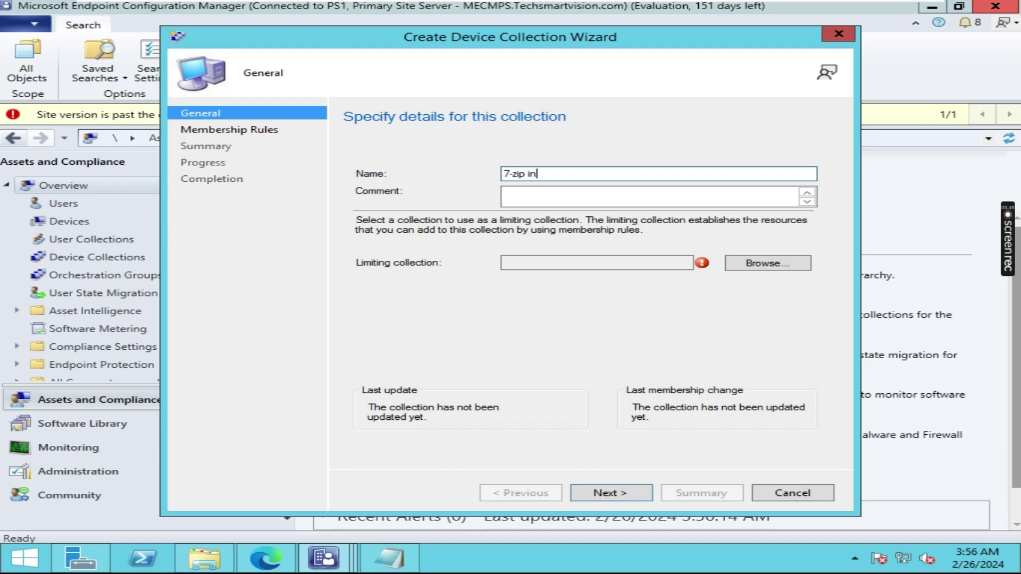
text(collection)
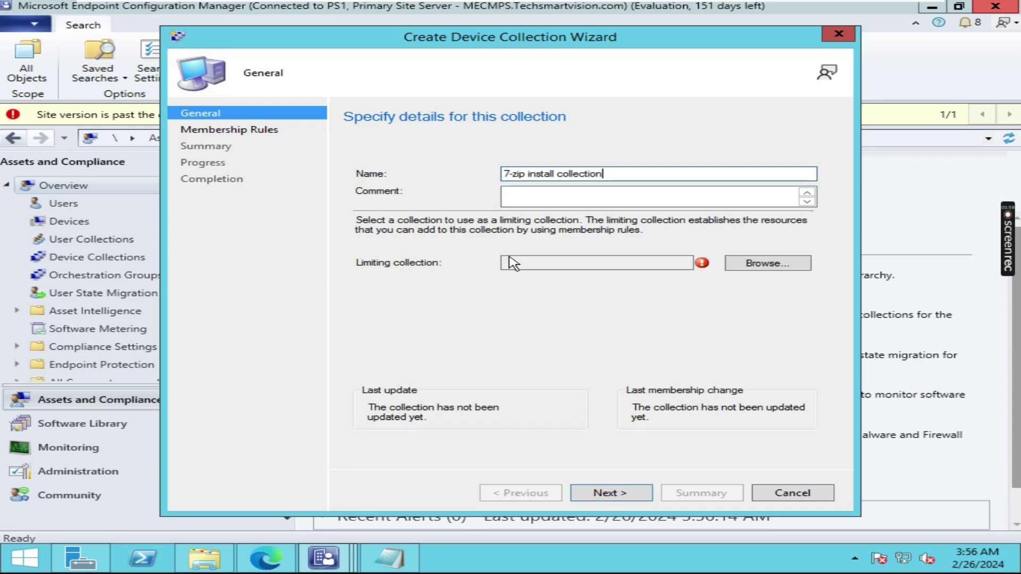
Limit the collection to All Systems and finish the wizard with no membership rules
click(767, 264)
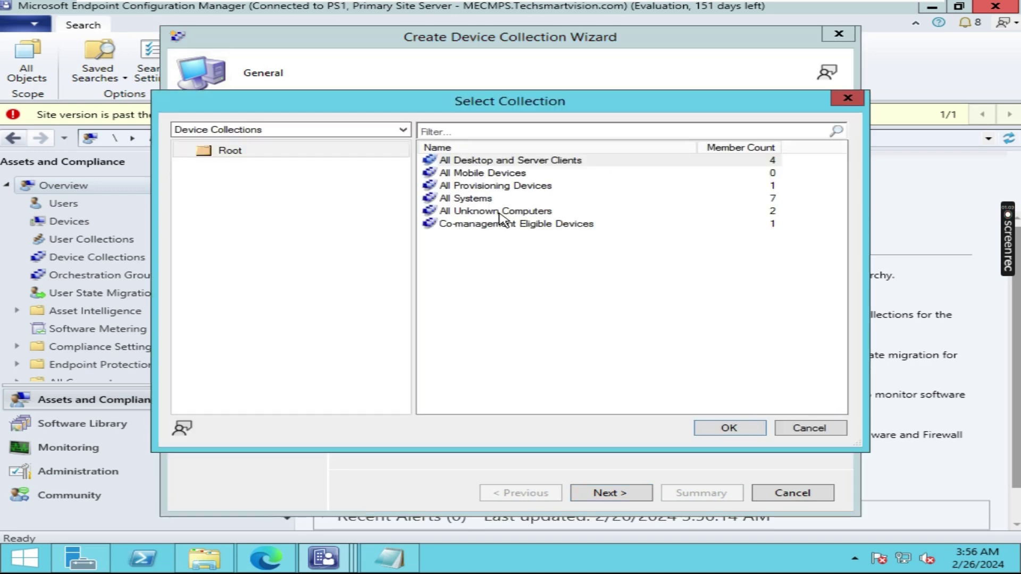
click(468, 199)
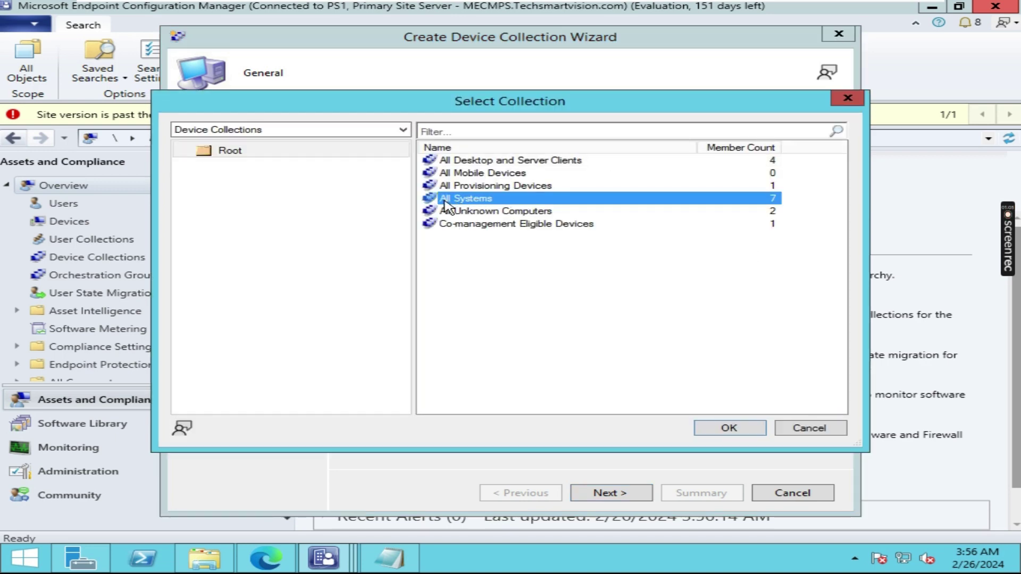
click(732, 431)
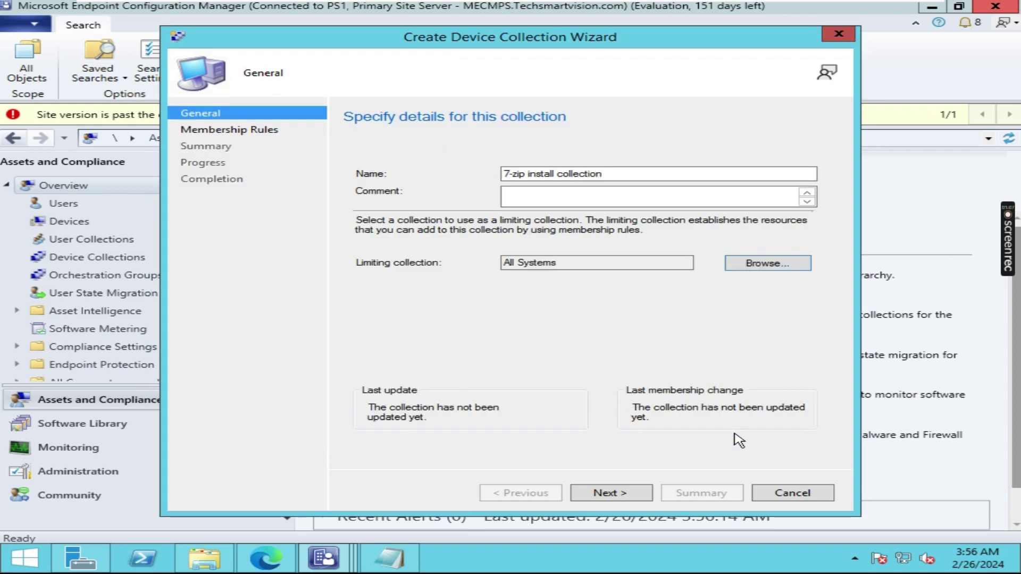
click(611, 493)
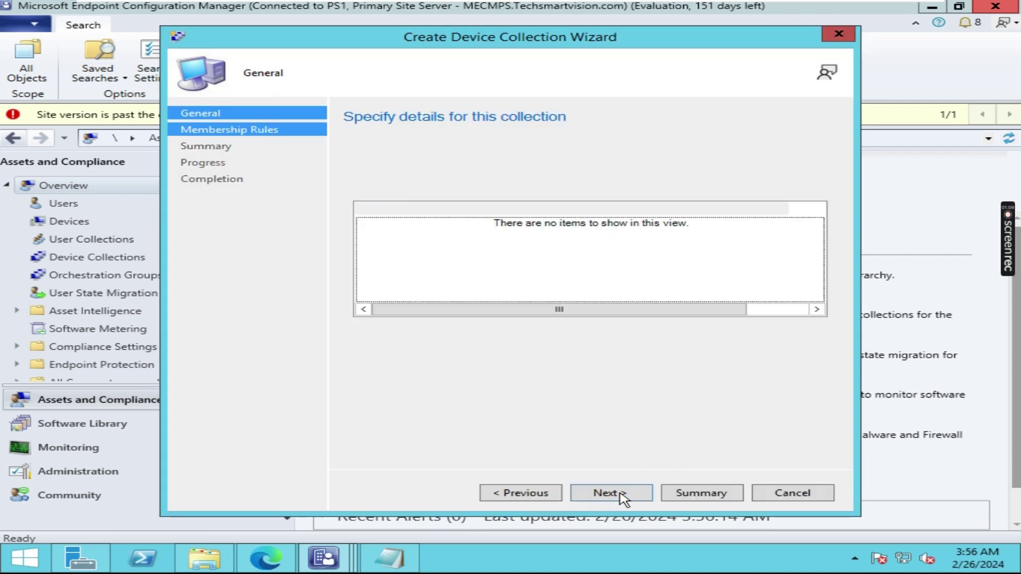
click(612, 493)
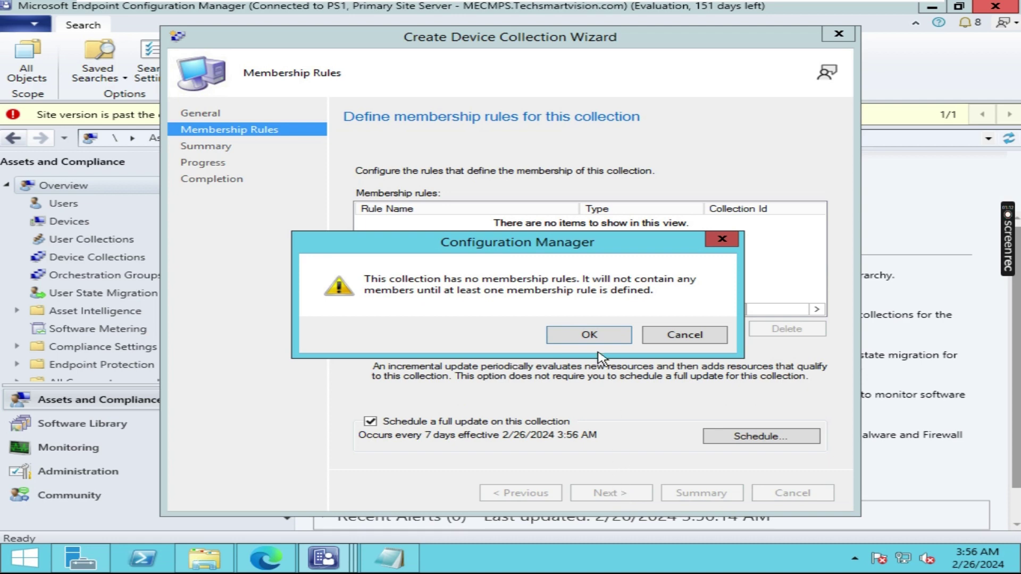
click(591, 337)
click(622, 497)
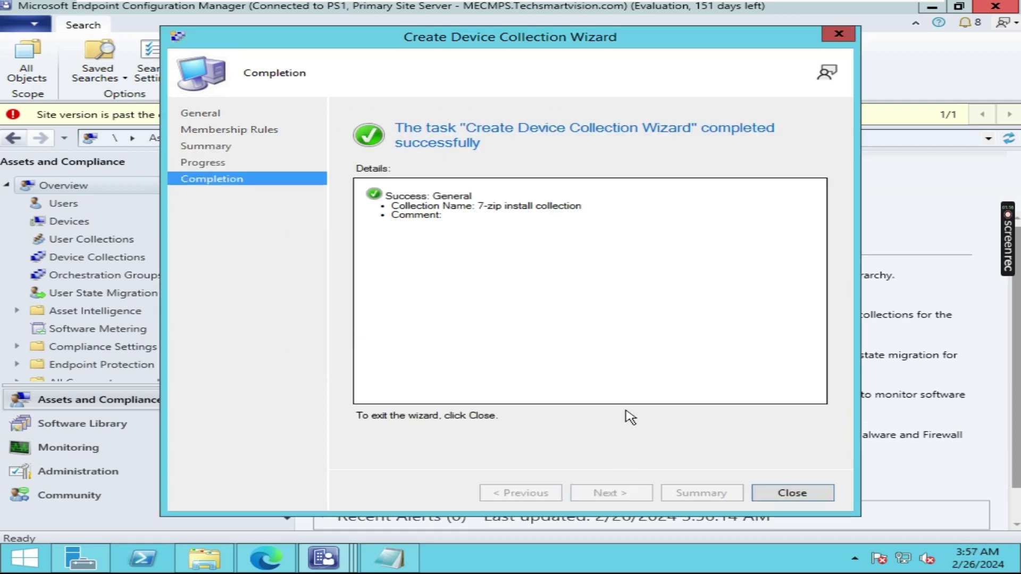
click(781, 496)
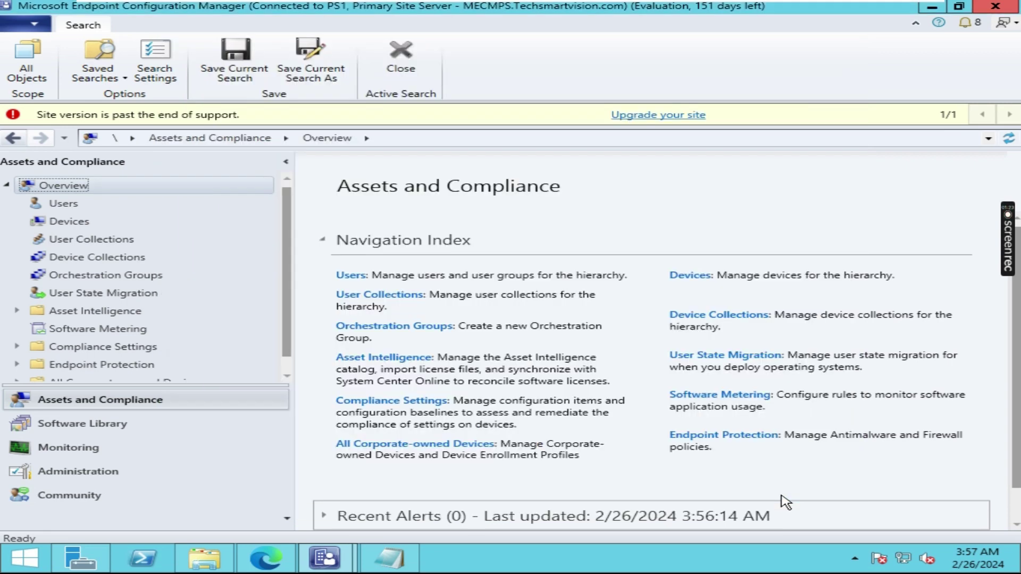
Check that the 7-zip install collection has 0 members, then show the Devices list
click(113, 258)
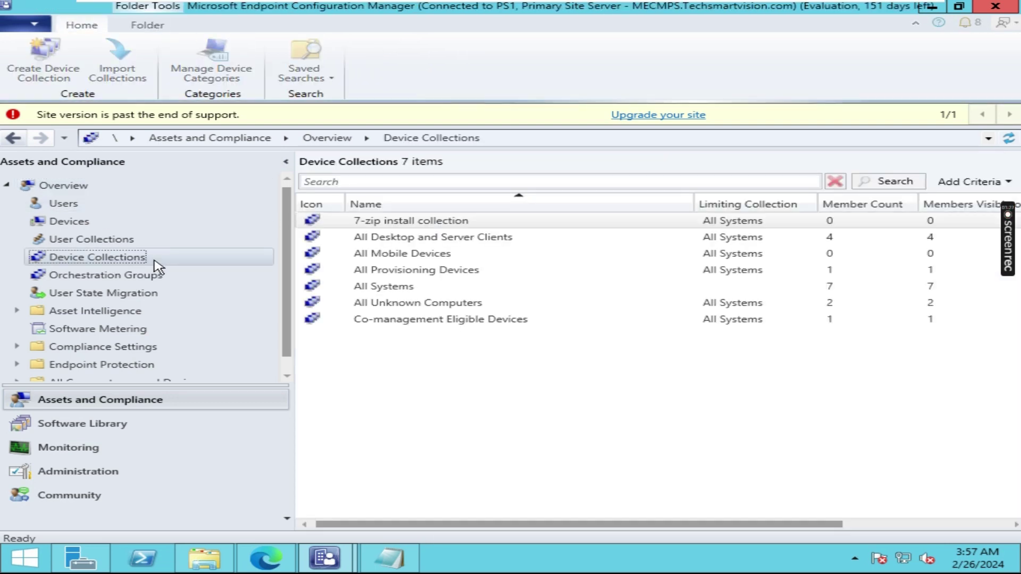
click(370, 223)
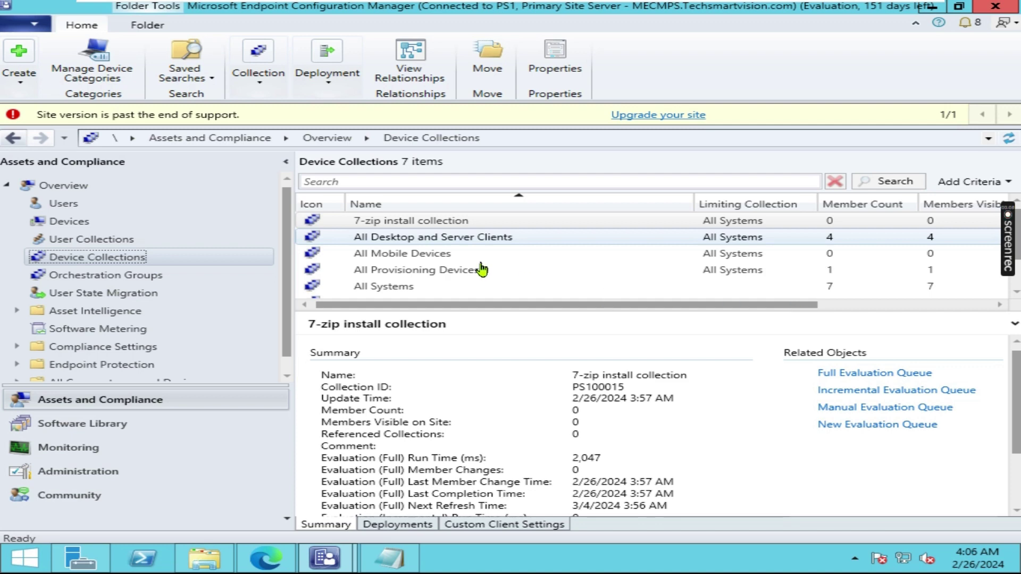
click(115, 227)
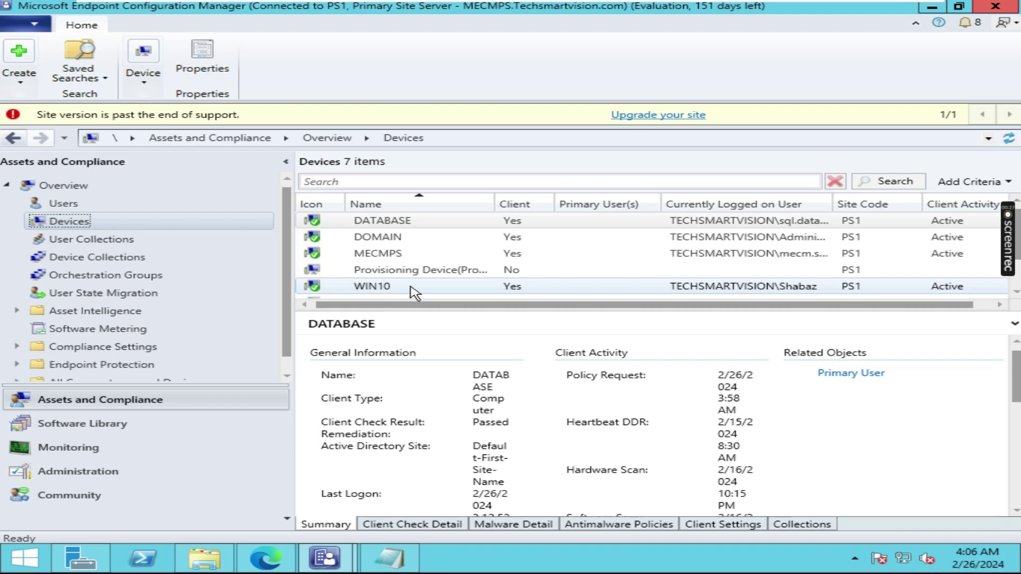
Add WIN10 to the existing 7-zip install collection, then go to Software Library applications
click(371, 289)
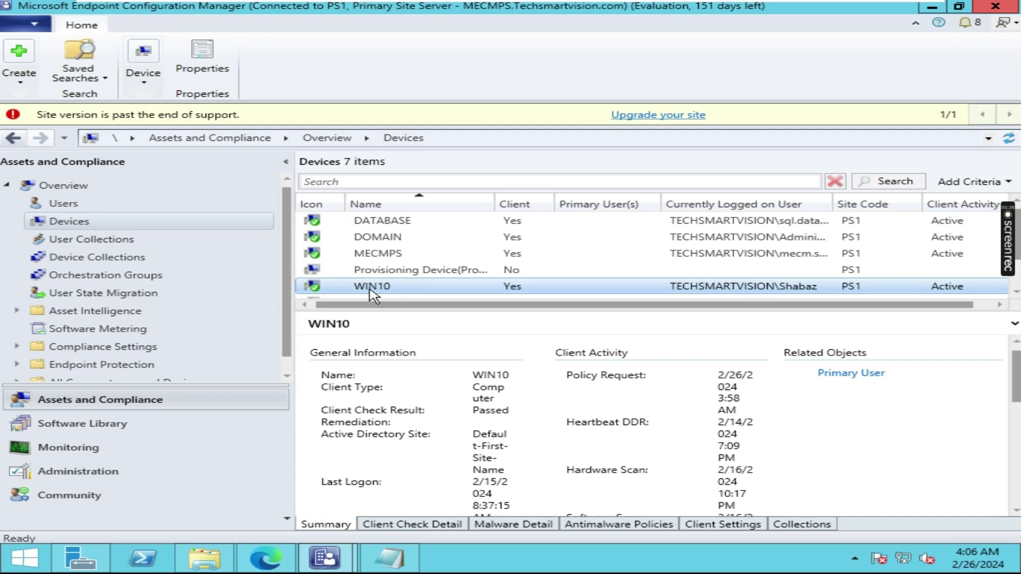
right_click(370, 290)
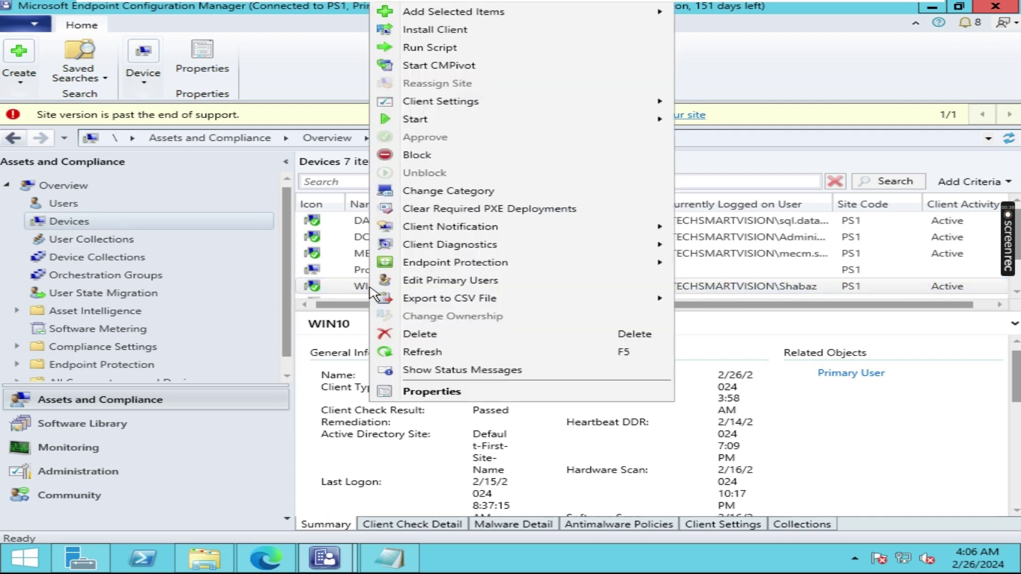
mouse_move(432, 16)
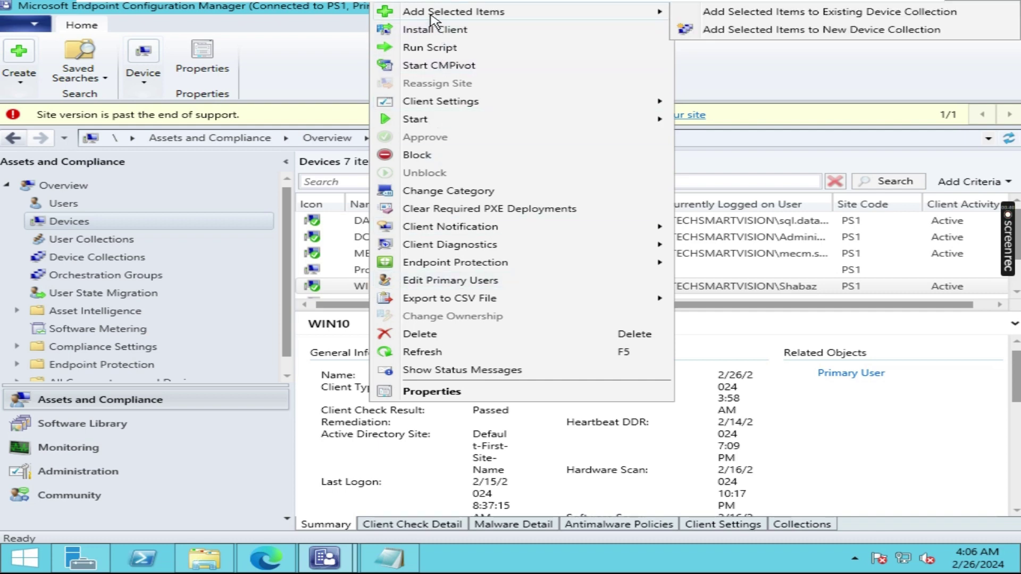
click(749, 15)
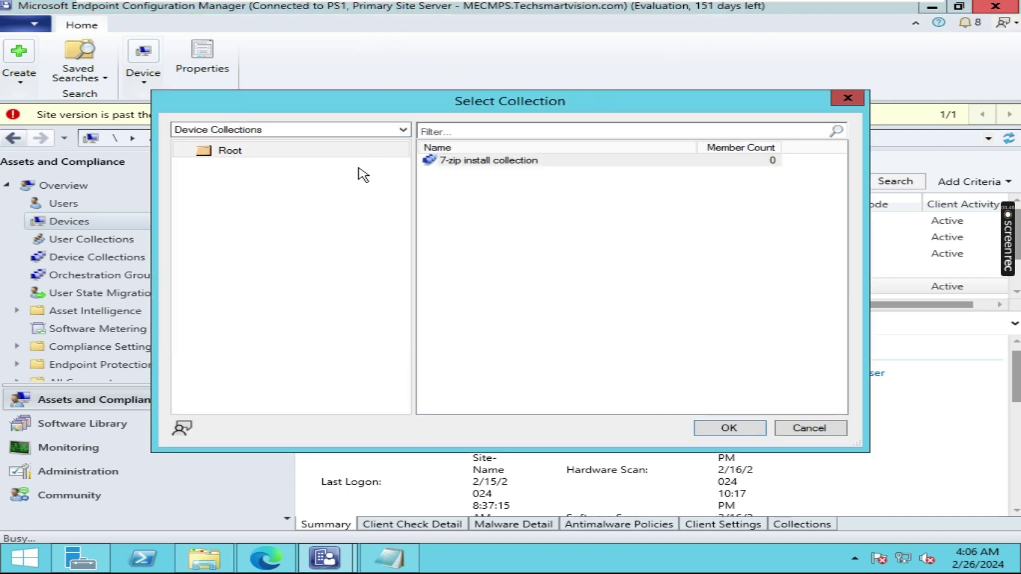
click(467, 161)
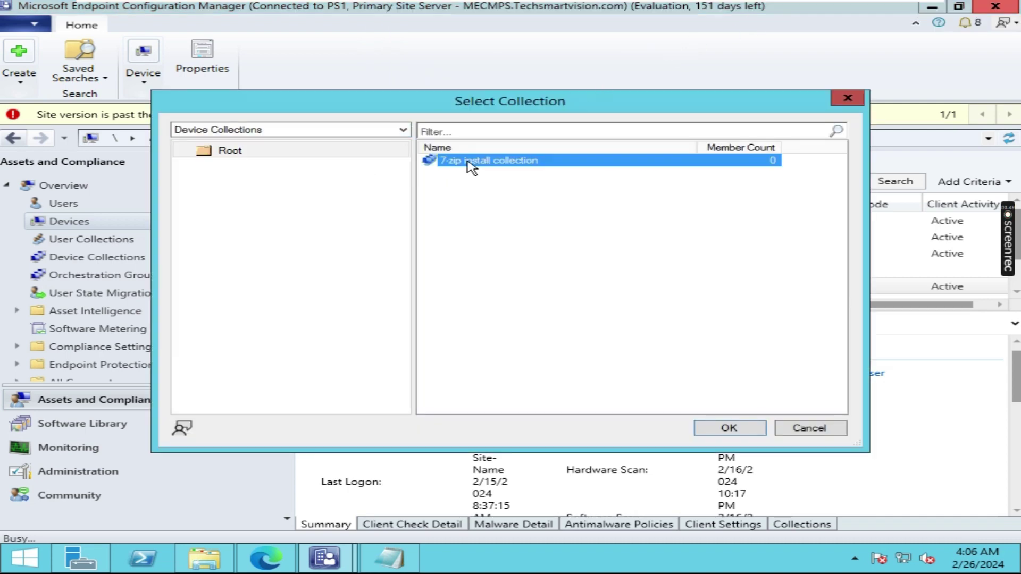
click(736, 431)
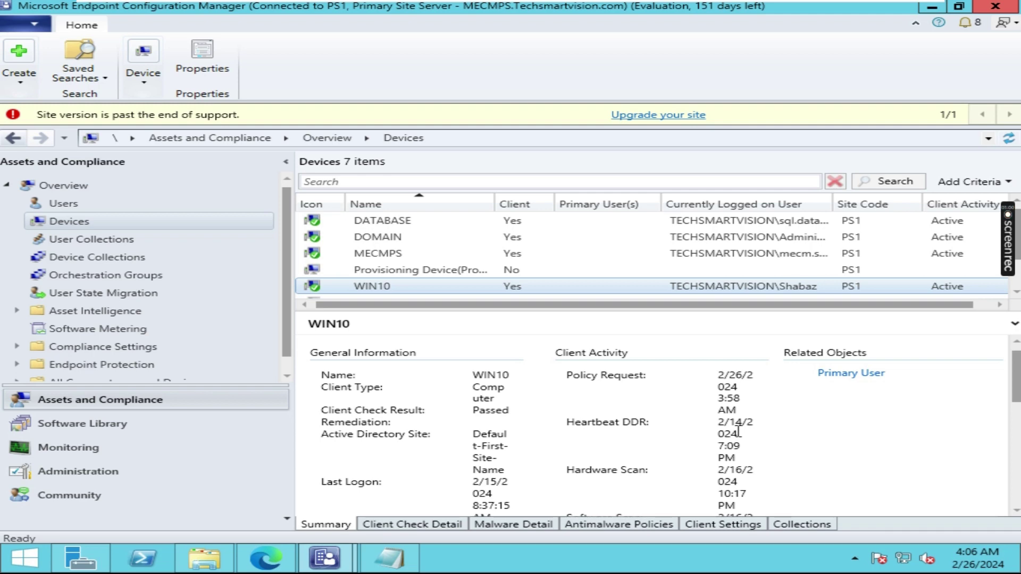
click(112, 425)
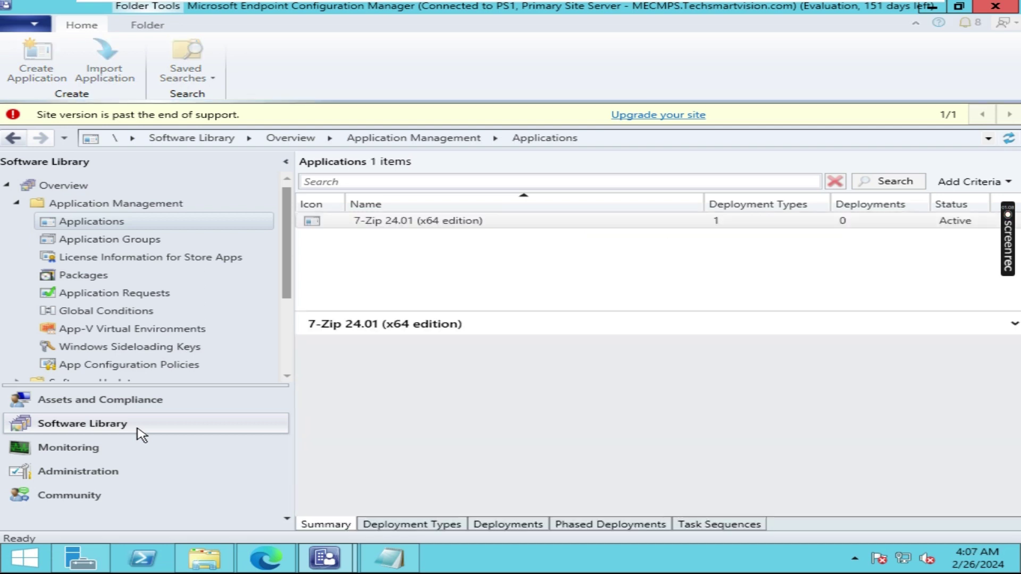
Launch the Deploy Software Wizard for 7-Zip 24.01 (x64 edition)
click(358, 221)
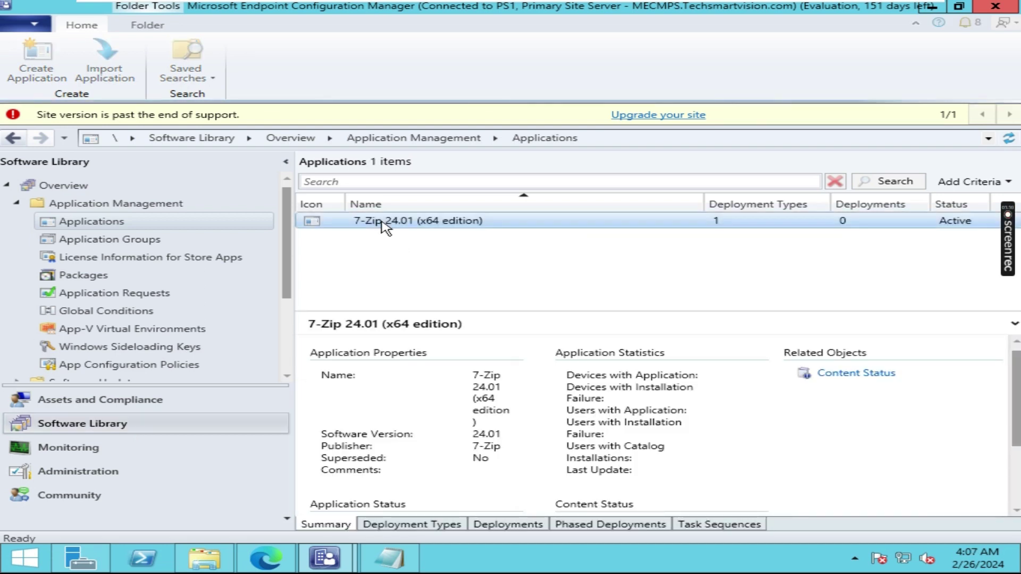
right_click(433, 225)
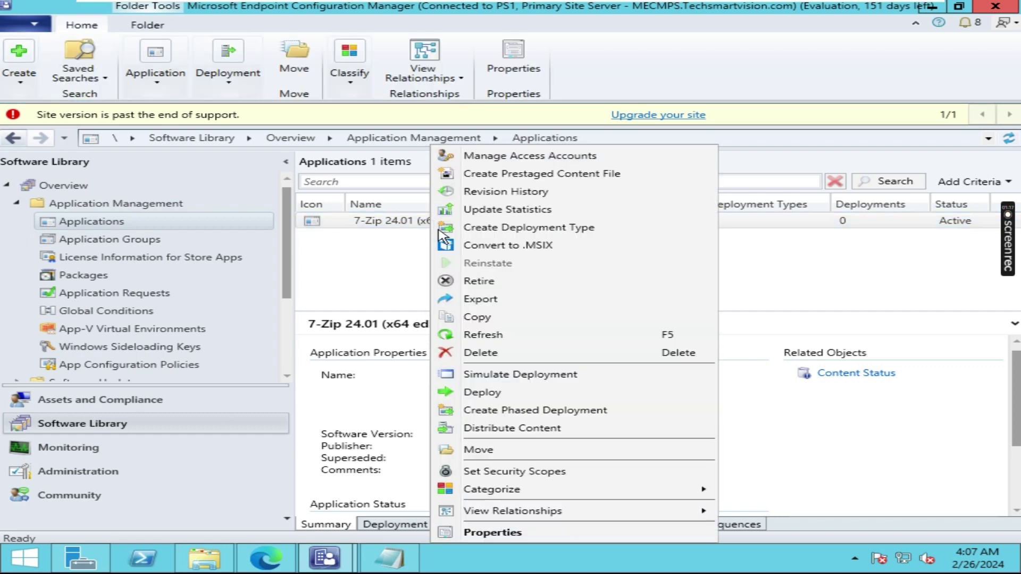
click(485, 393)
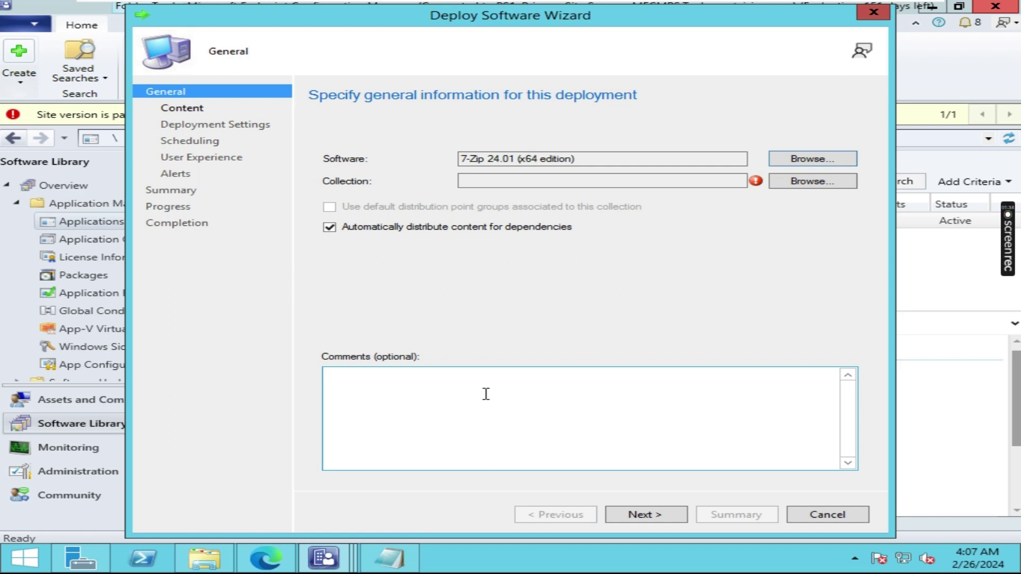
Target the deployment at the 7-zip install collection device collection and reach Deployment Settings
click(816, 182)
click(369, 130)
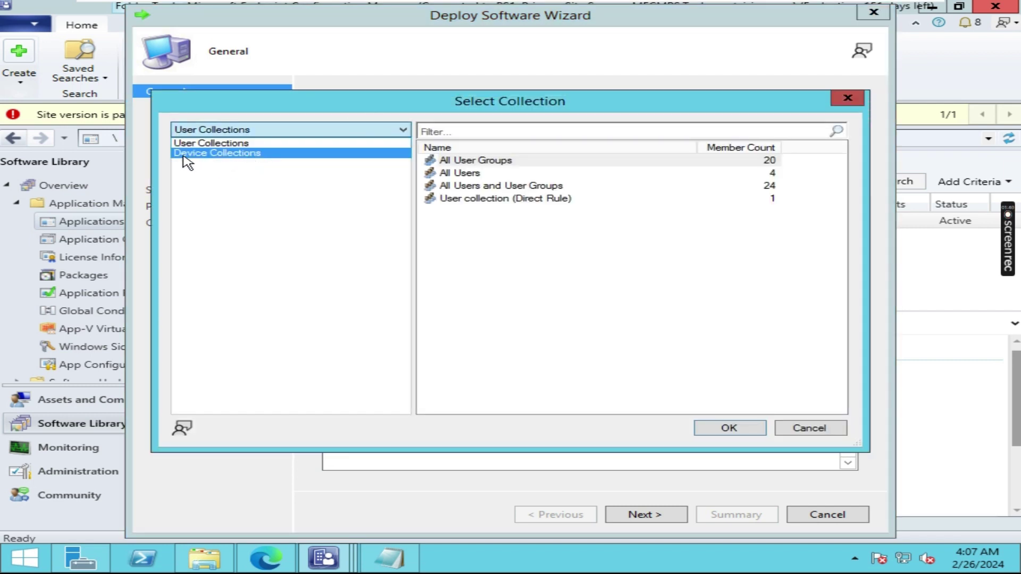
click(250, 154)
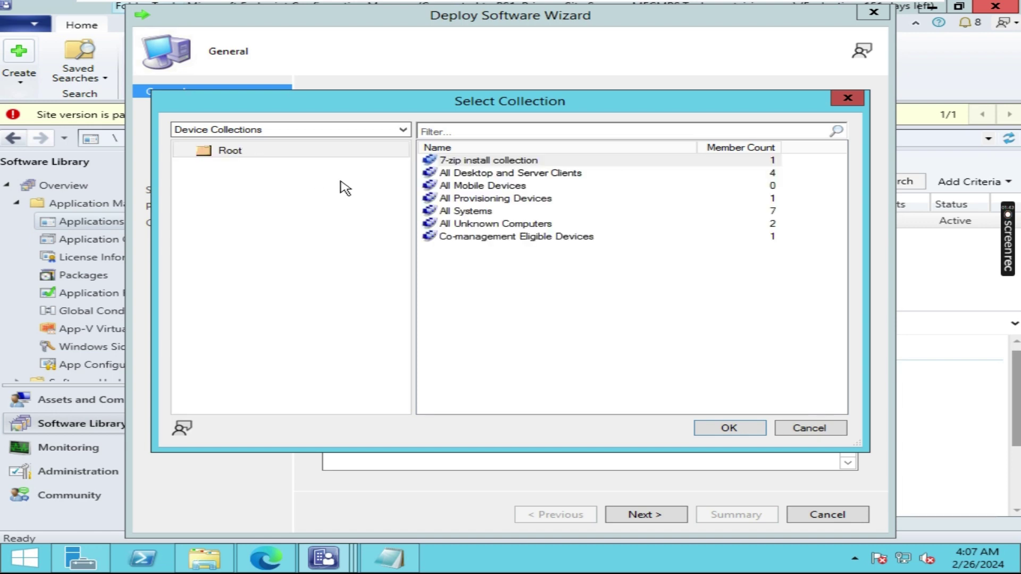
click(454, 162)
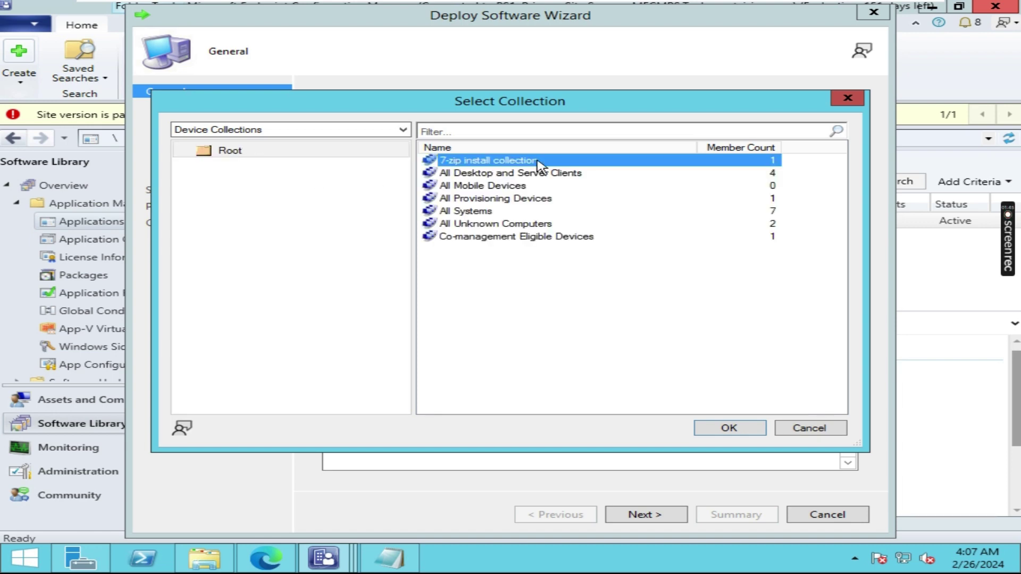
click(732, 434)
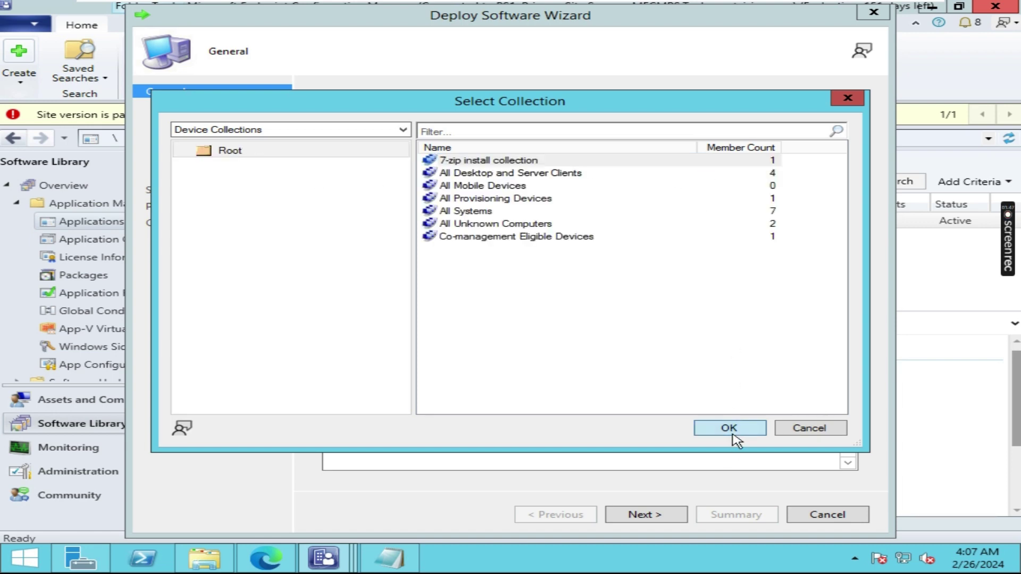
click(648, 515)
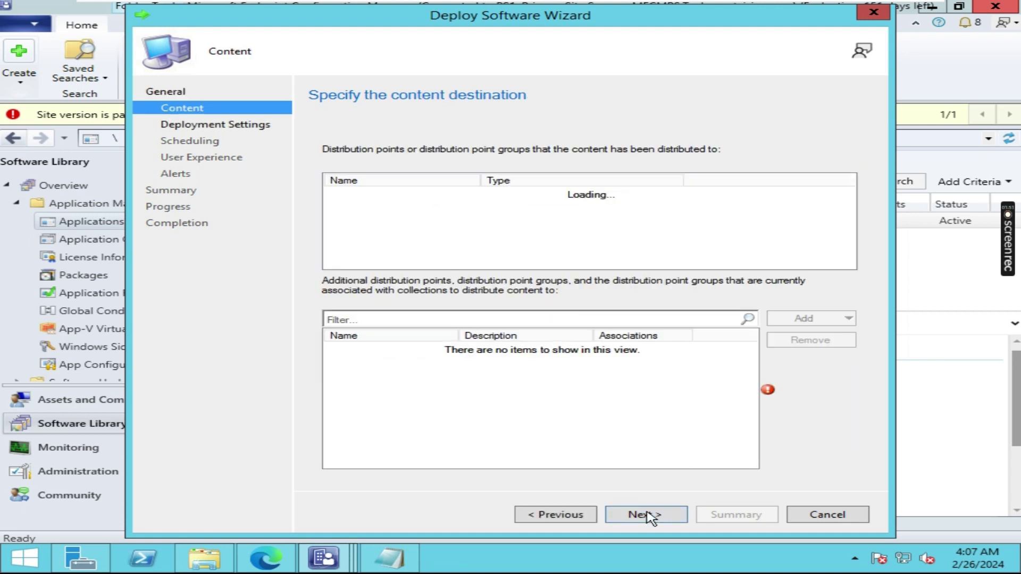
click(647, 515)
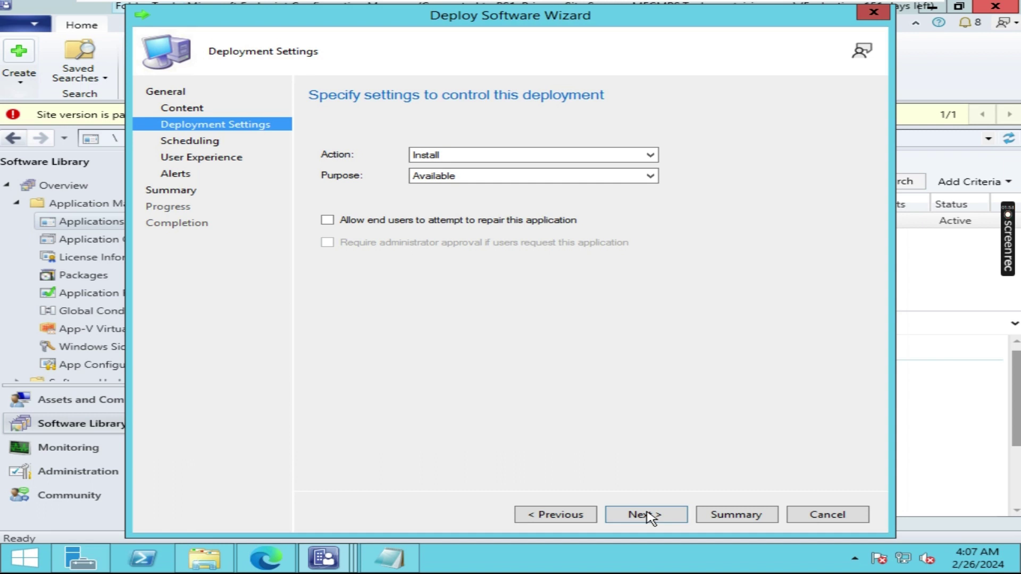
Set the deployment action to Install and the purpose to Available
click(494, 155)
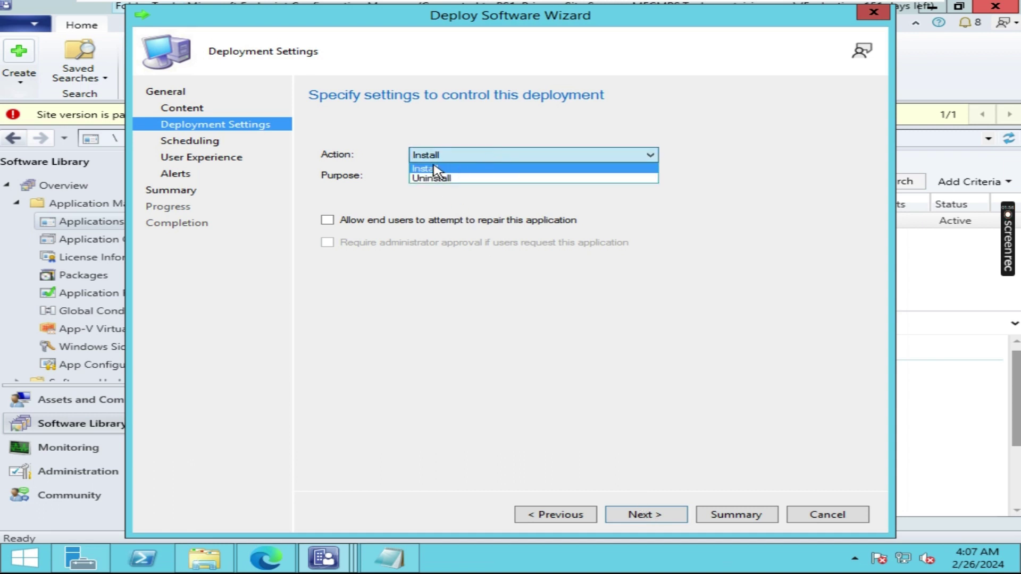
click(742, 171)
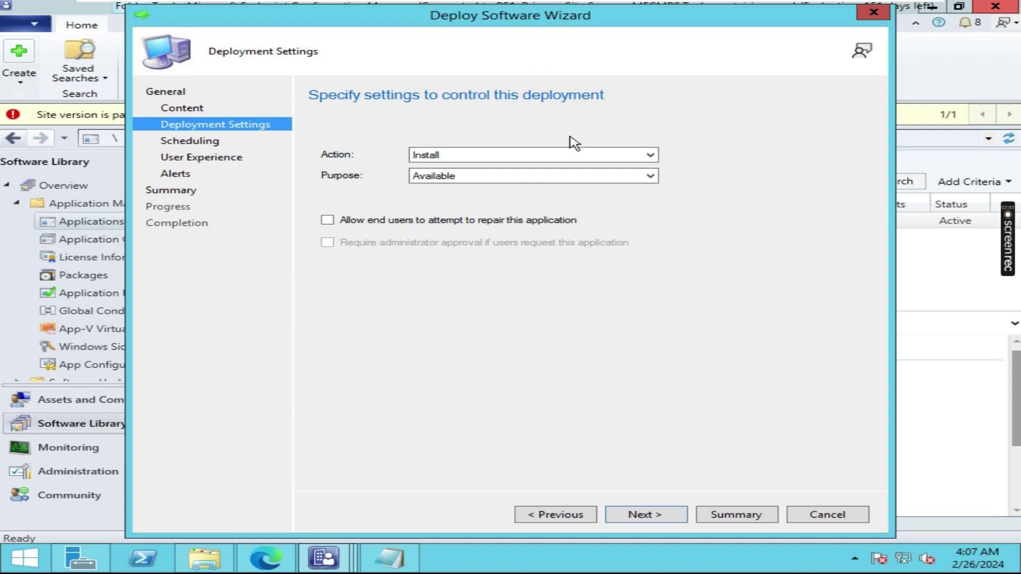
click(630, 155)
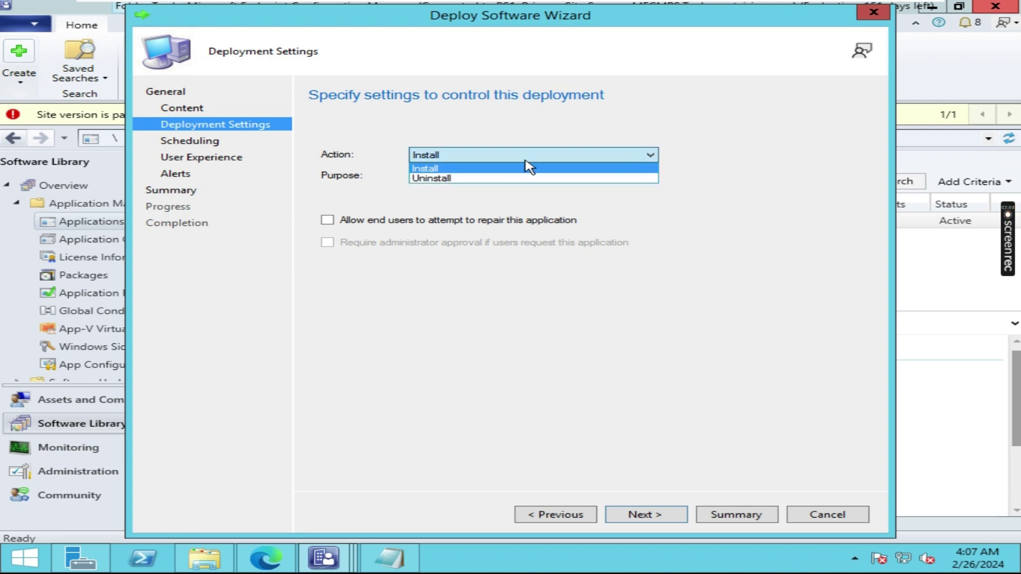
click(452, 179)
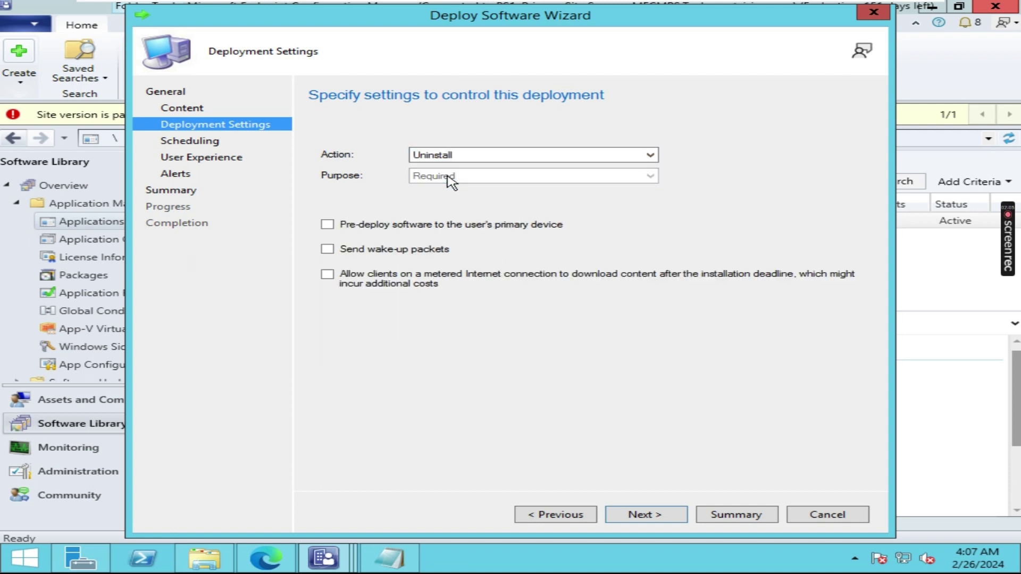
click(569, 156)
click(513, 168)
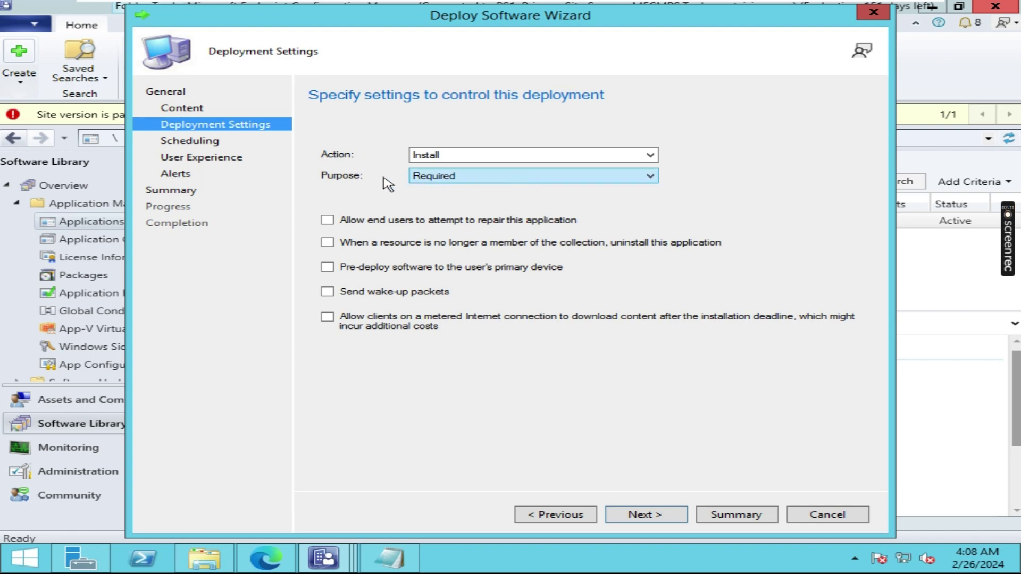
click(579, 181)
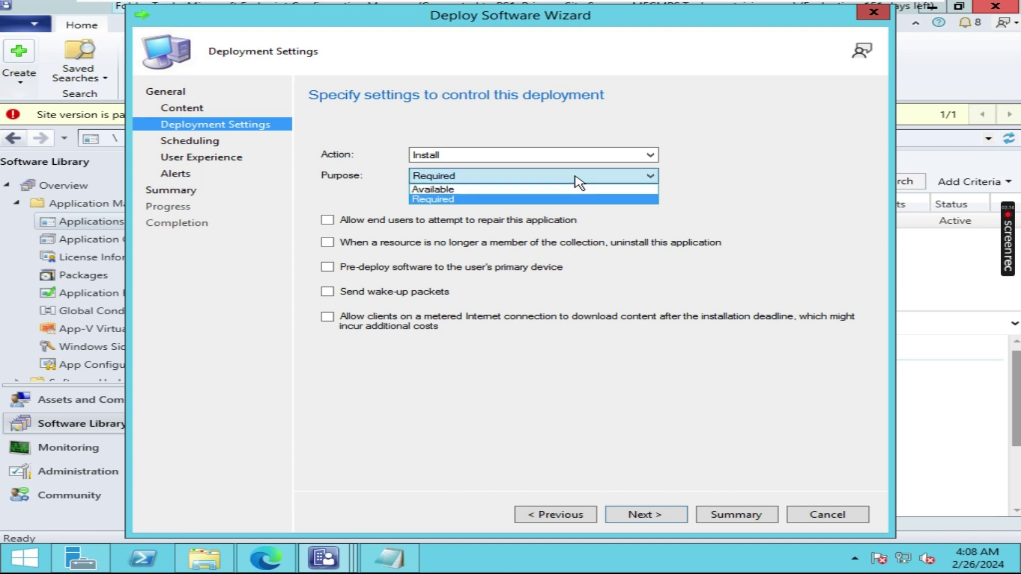
click(497, 200)
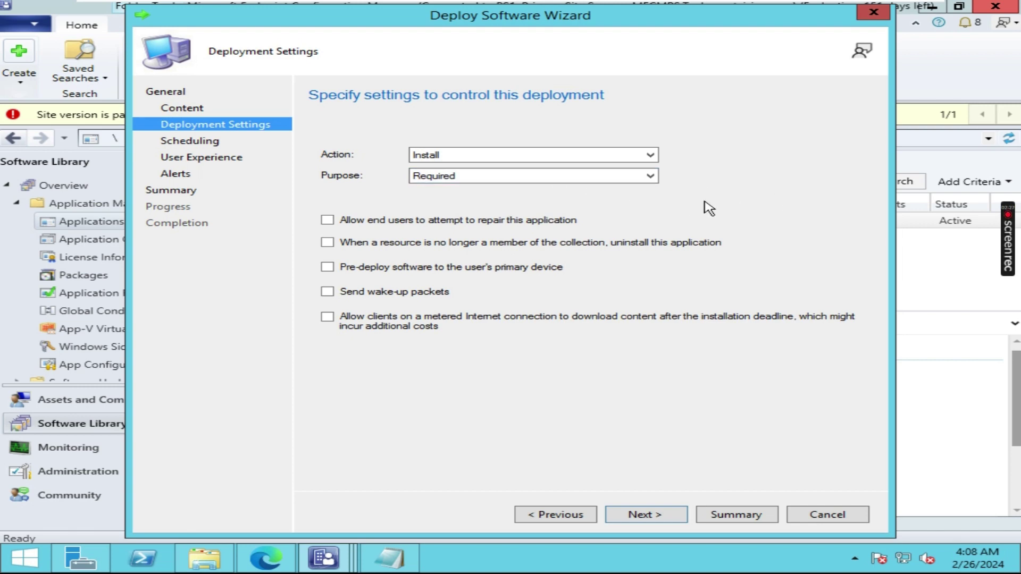
click(636, 179)
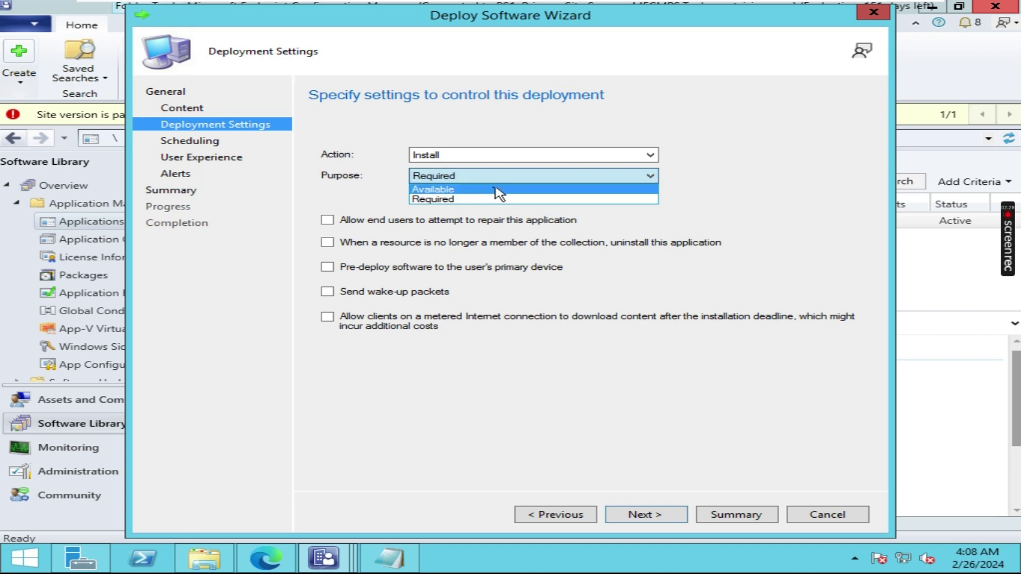
click(457, 190)
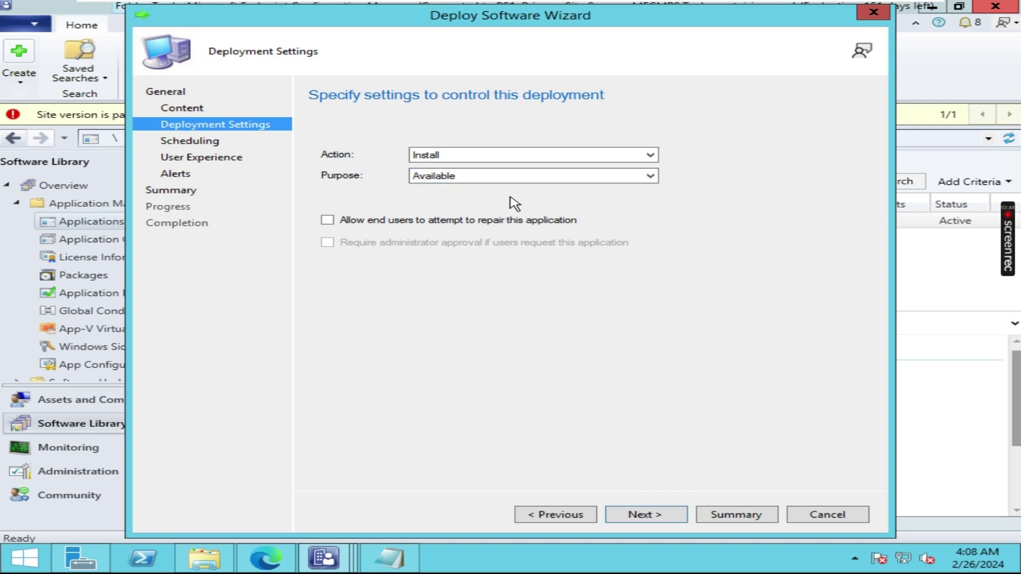
Set user notifications to 'Display in Software Center and show all notifications'
click(672, 514)
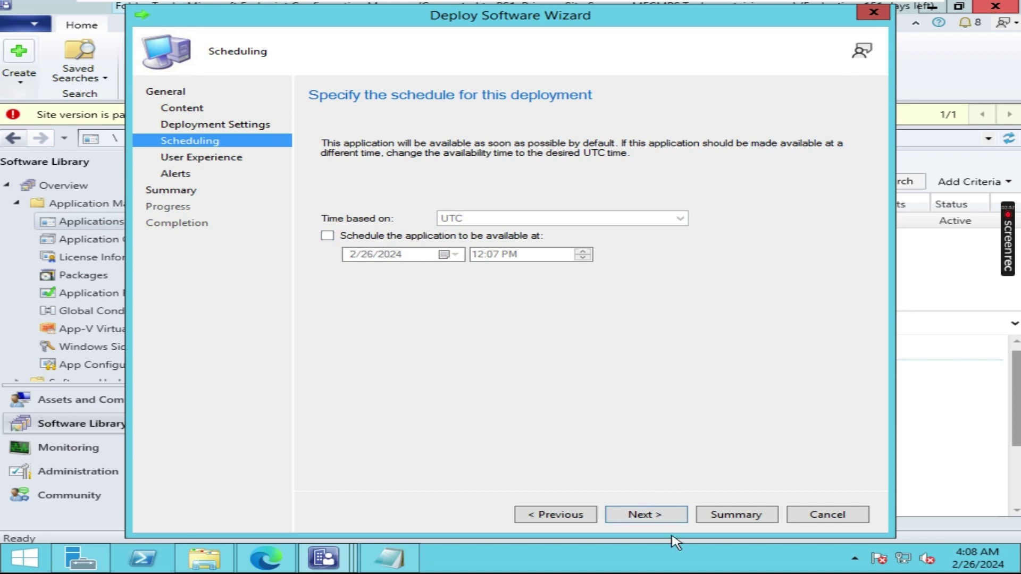
click(651, 519)
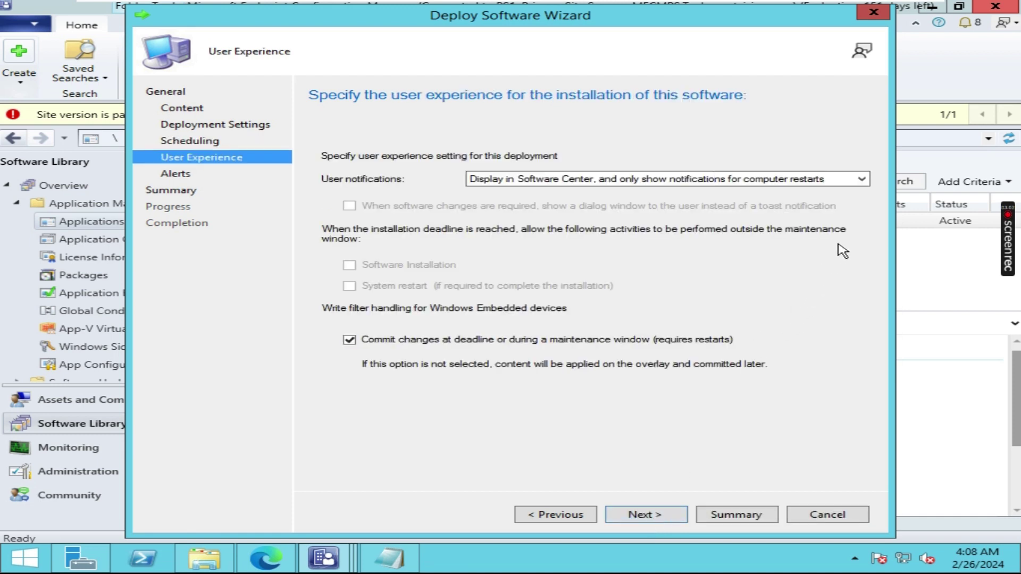
click(849, 181)
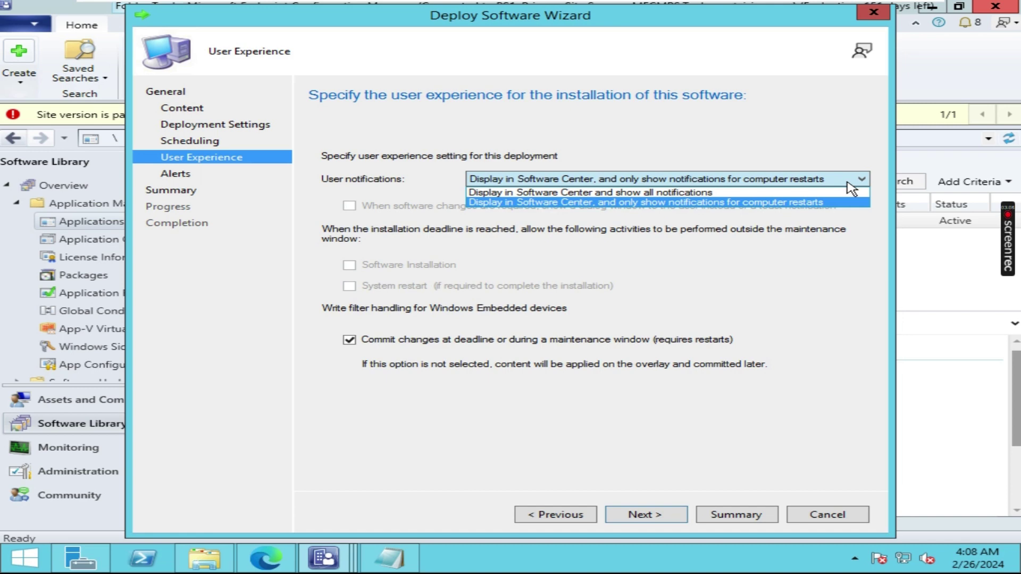
click(718, 192)
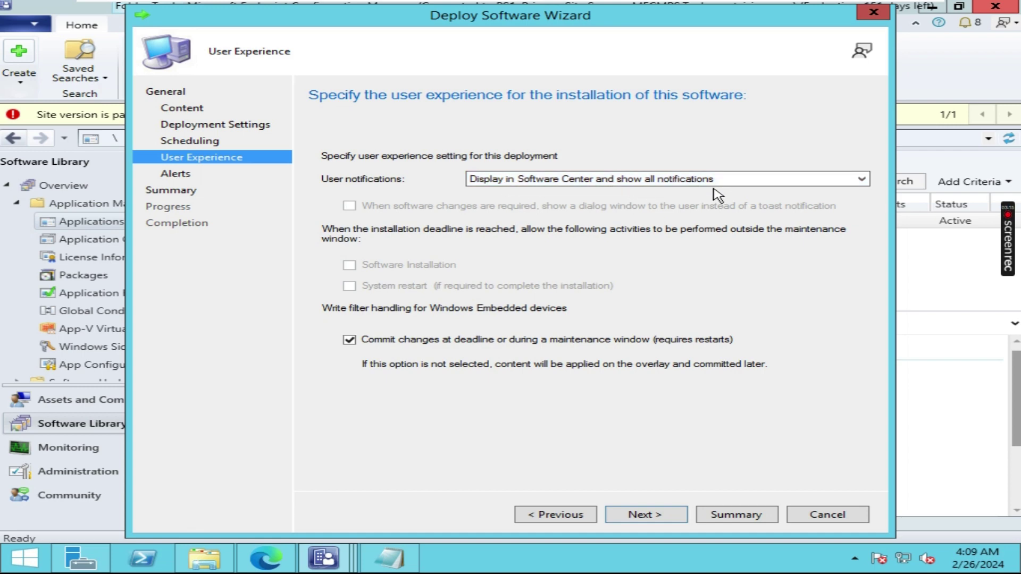
click(657, 519)
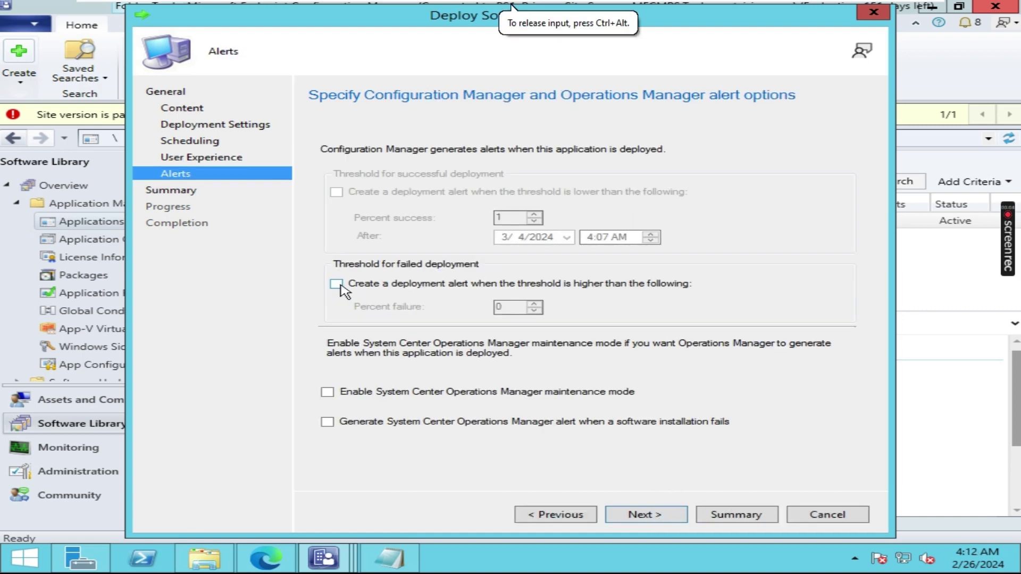
Enable a failed-deployment alert at 10 percent and complete the deployment wizard
click(337, 284)
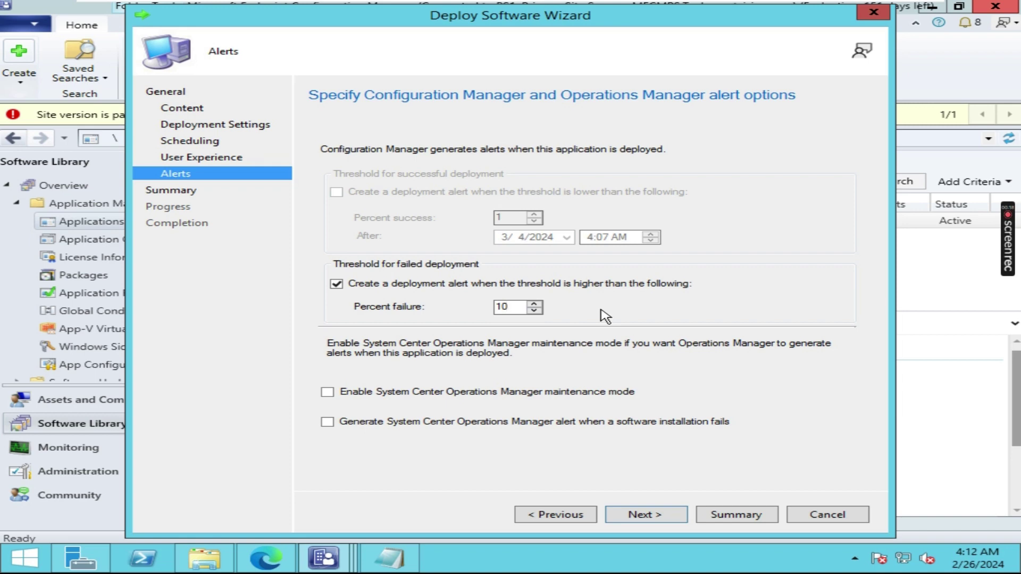
click(650, 516)
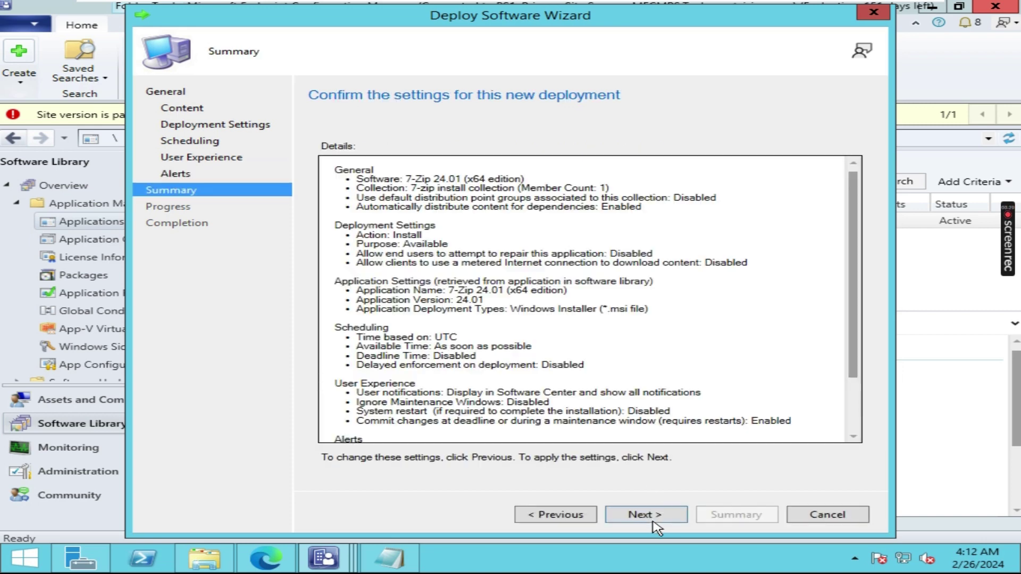
click(648, 517)
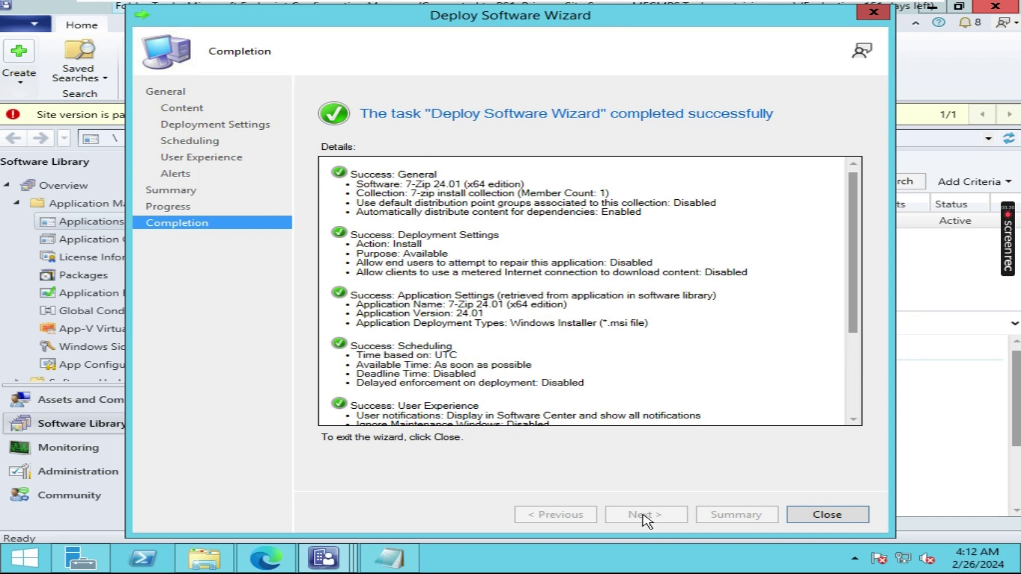
click(834, 519)
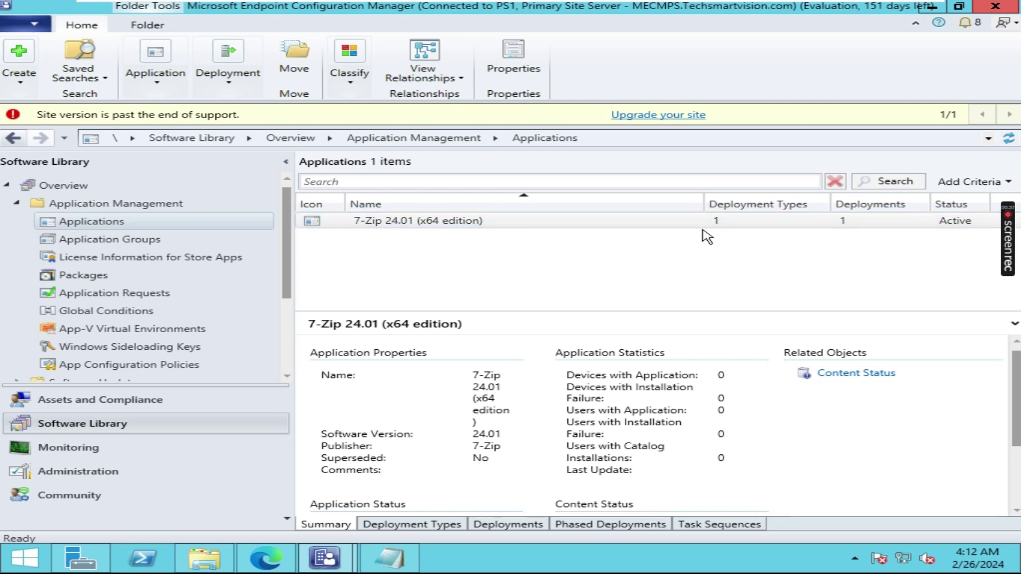
Verify 7-Zip's deployment to the 7-zip install collection shows Available, Install
drag(704, 205, 581, 204)
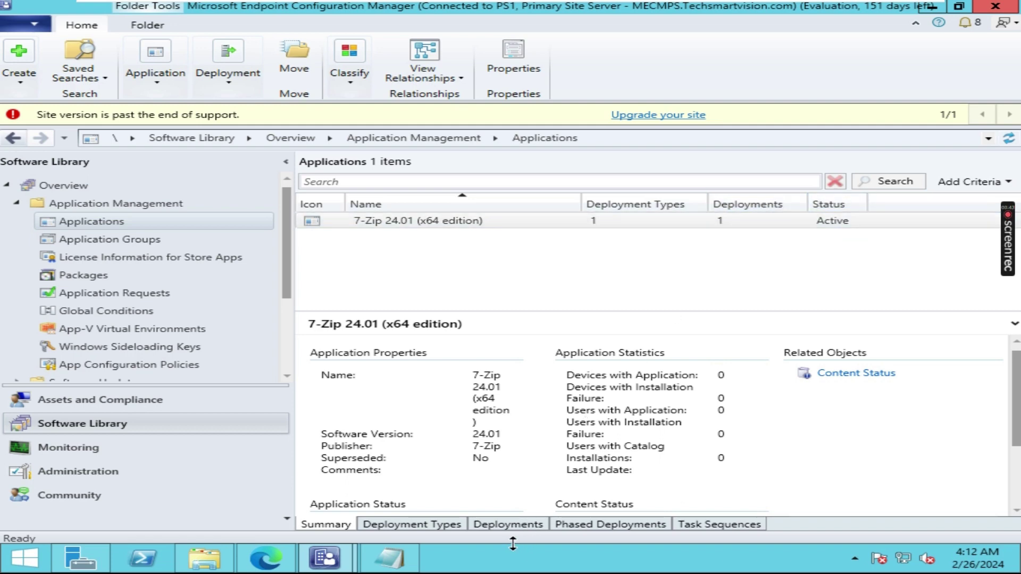
click(506, 527)
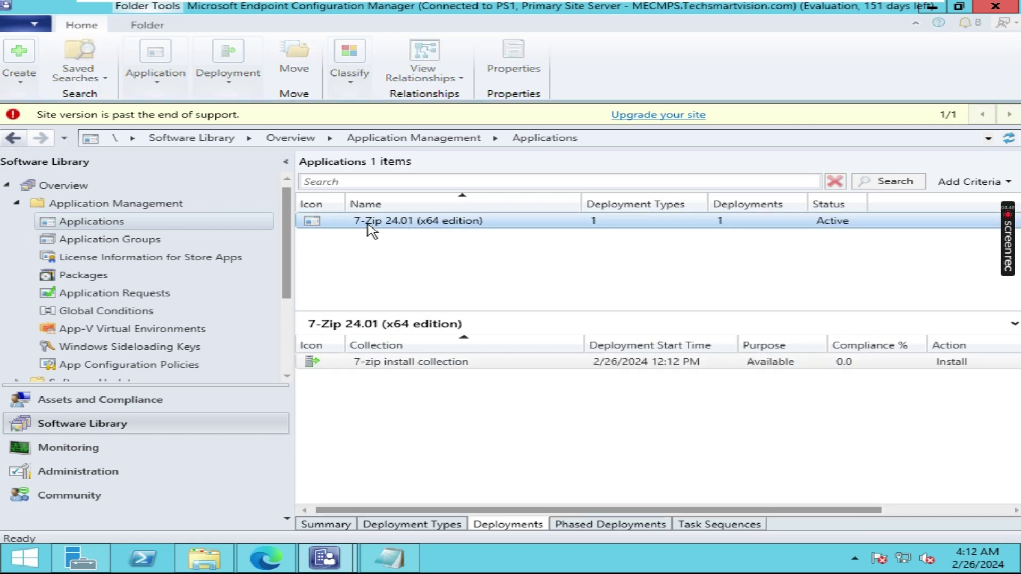
click(428, 363)
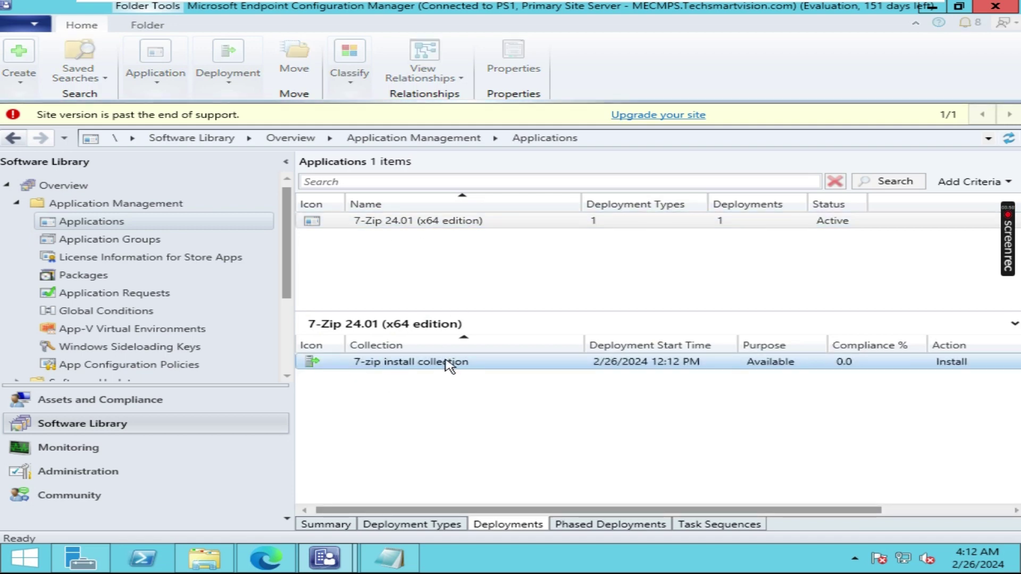
click(581, 453)
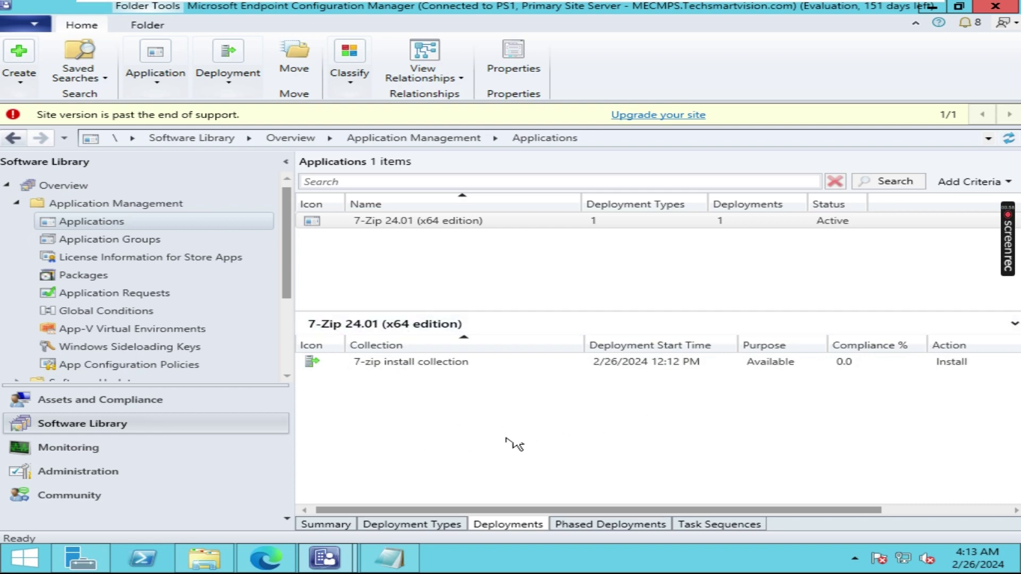
mouse_move(428, 6)
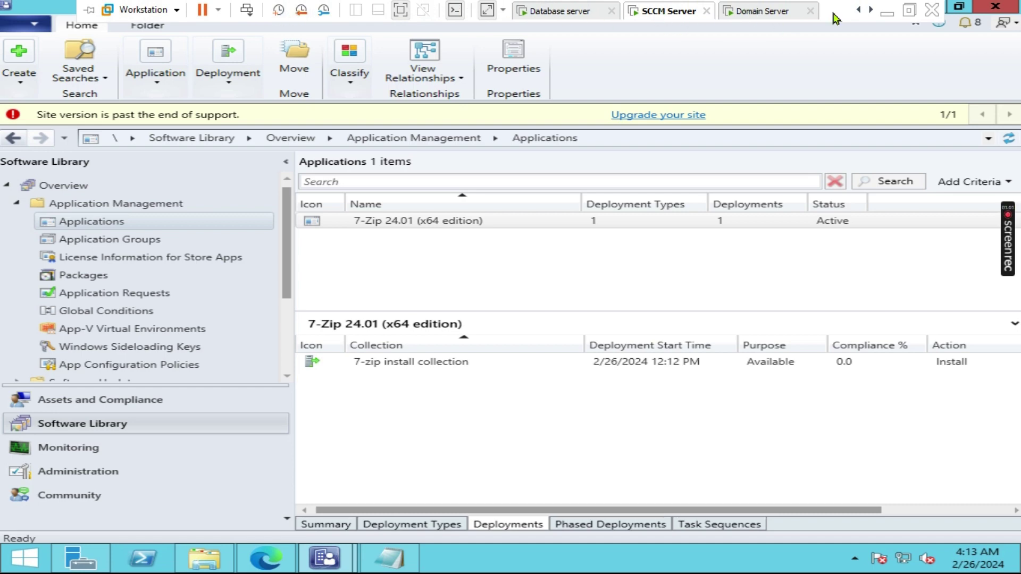
click(537, 11)
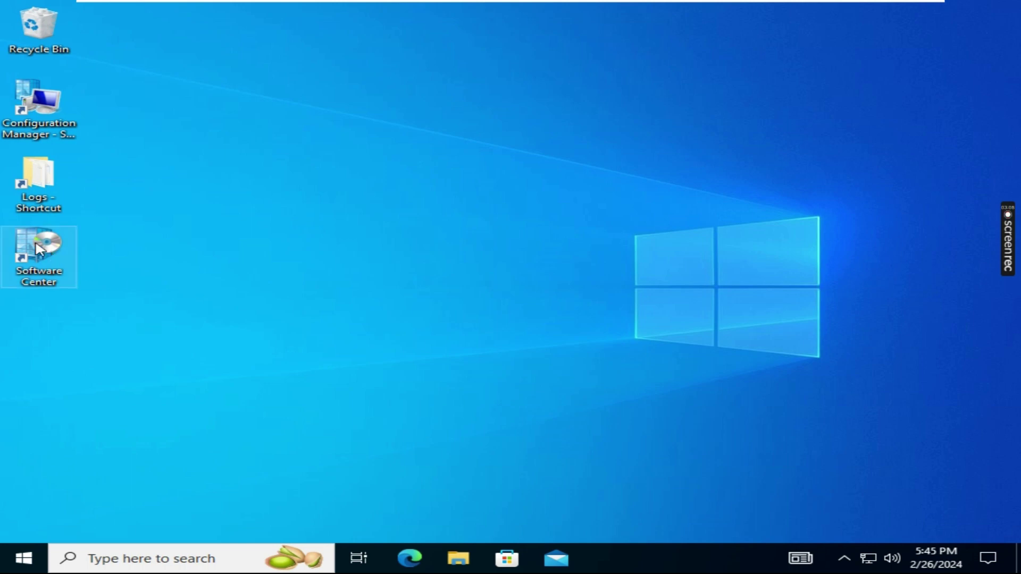
Launch Software Center on the WIN10 client and open the 7-Zip 24.01 details page
double_click(23, 287)
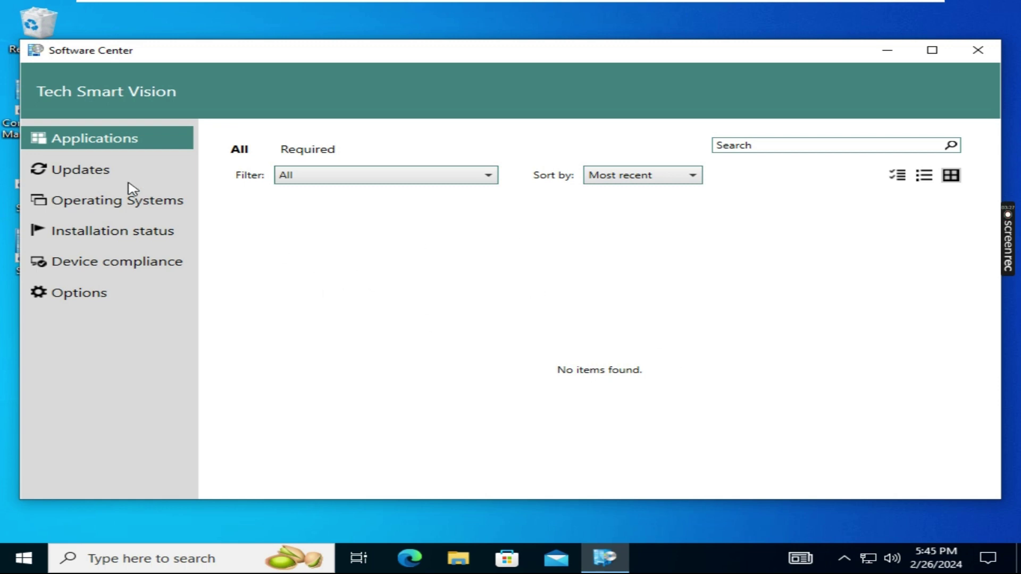
click(170, 237)
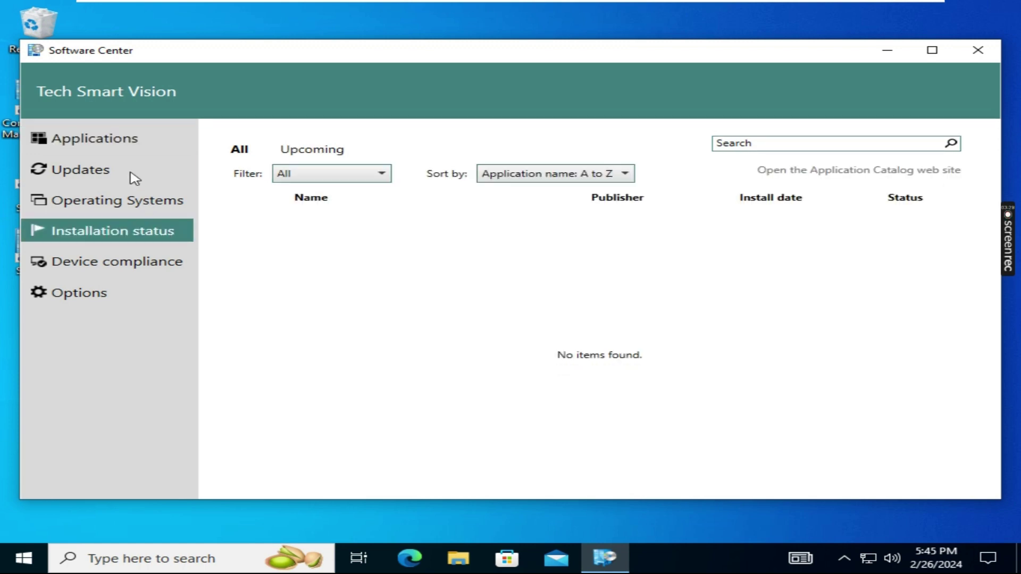
click(119, 152)
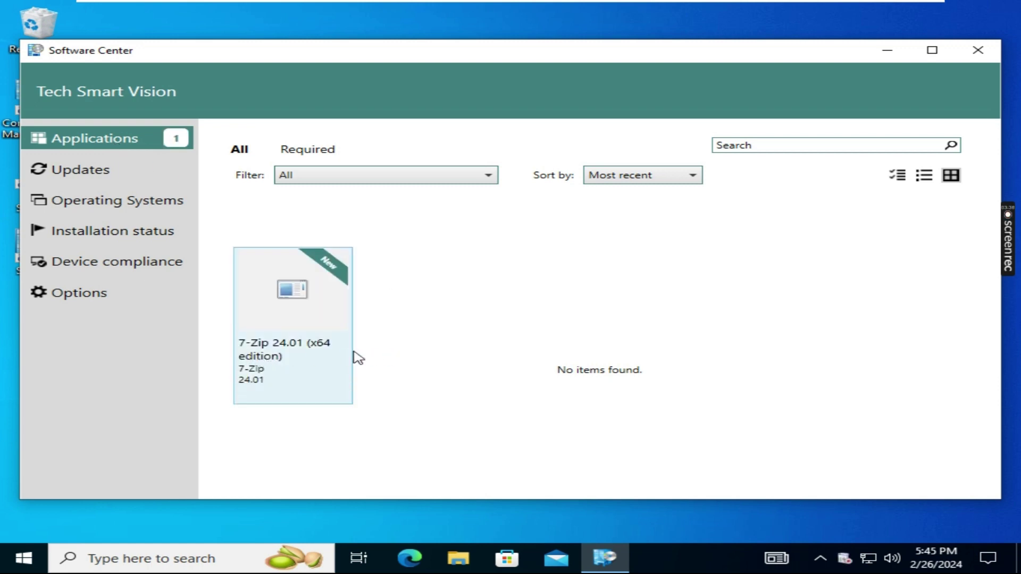
click(269, 356)
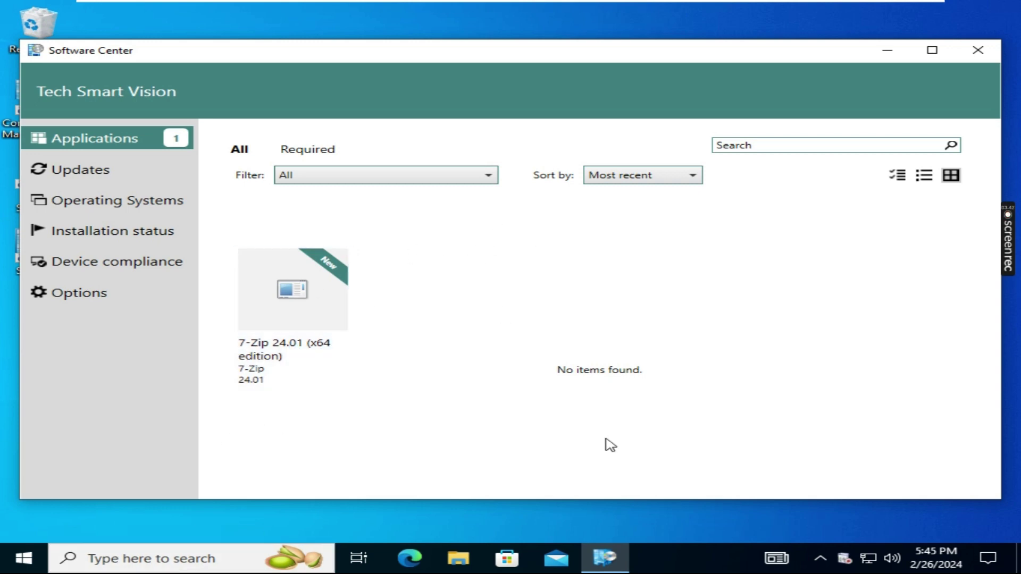
click(302, 309)
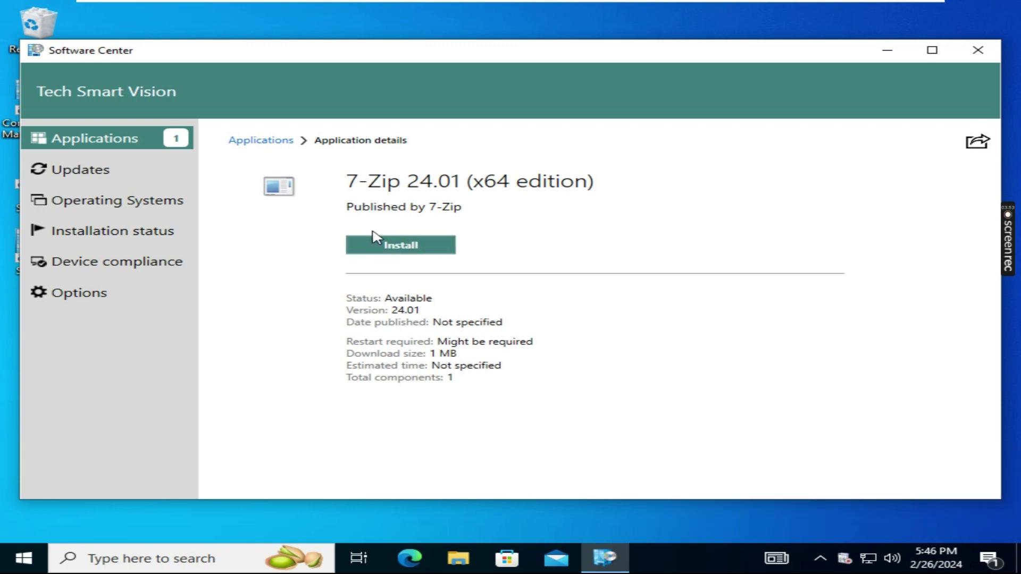
Install 7-Zip 24.01 (x64 edition) from Software Center until it reads Installed
click(409, 251)
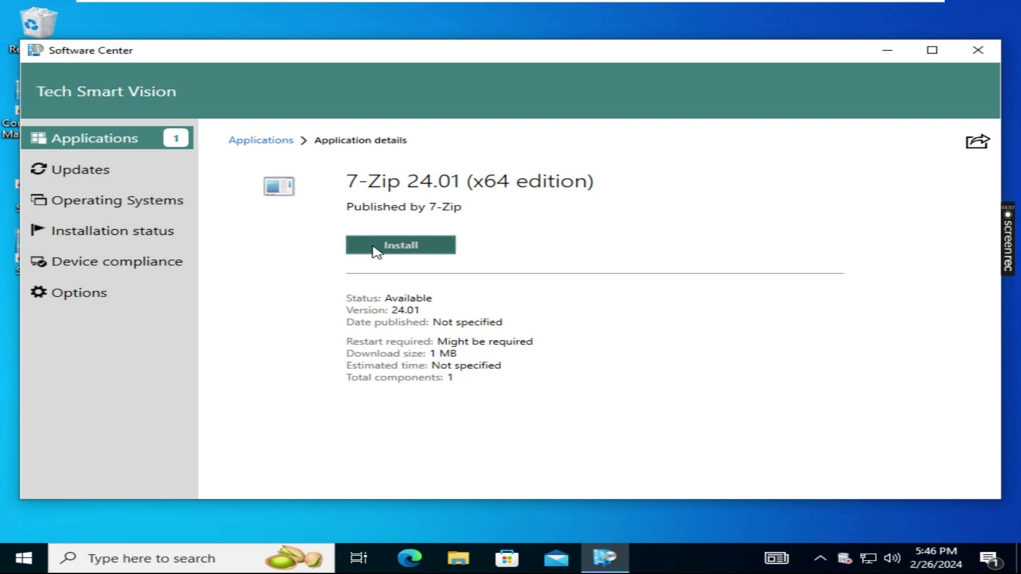
click(432, 256)
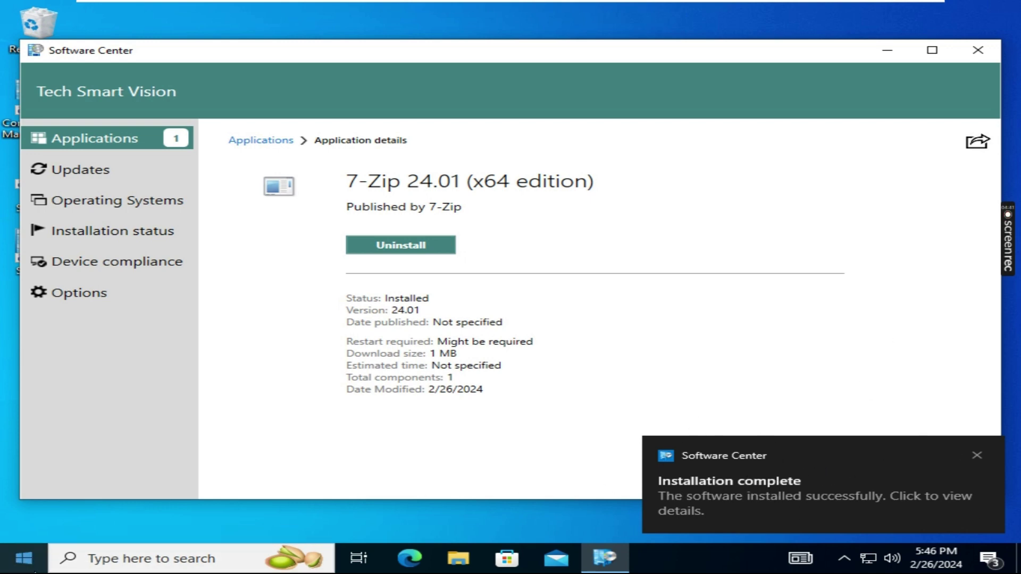
click(24, 558)
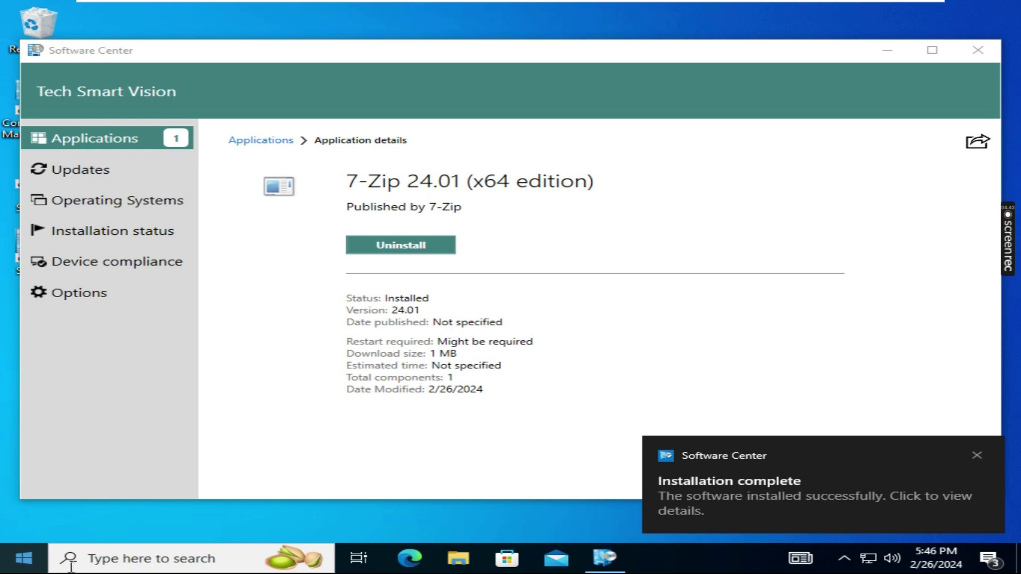
key(Escape)
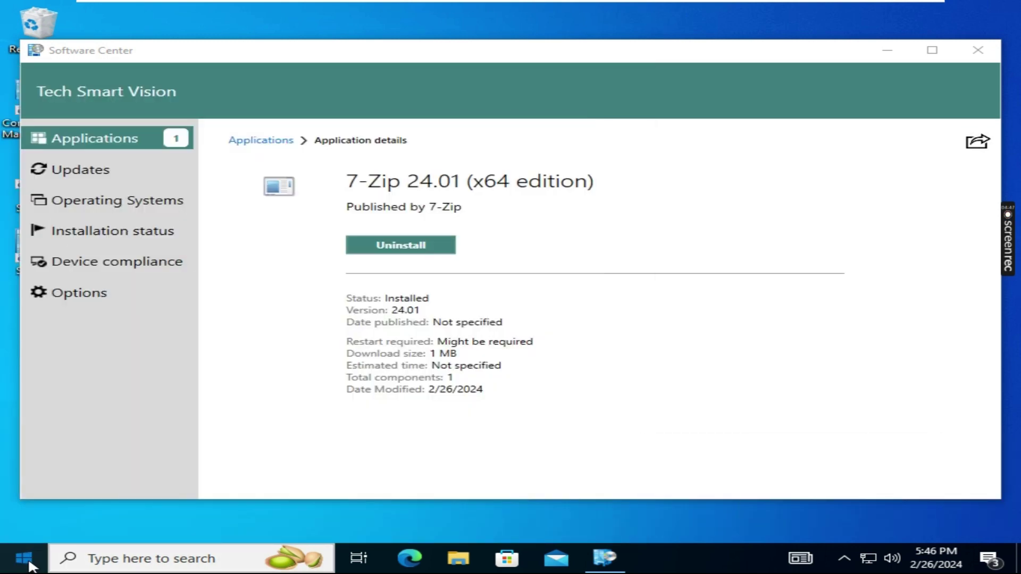
click(29, 564)
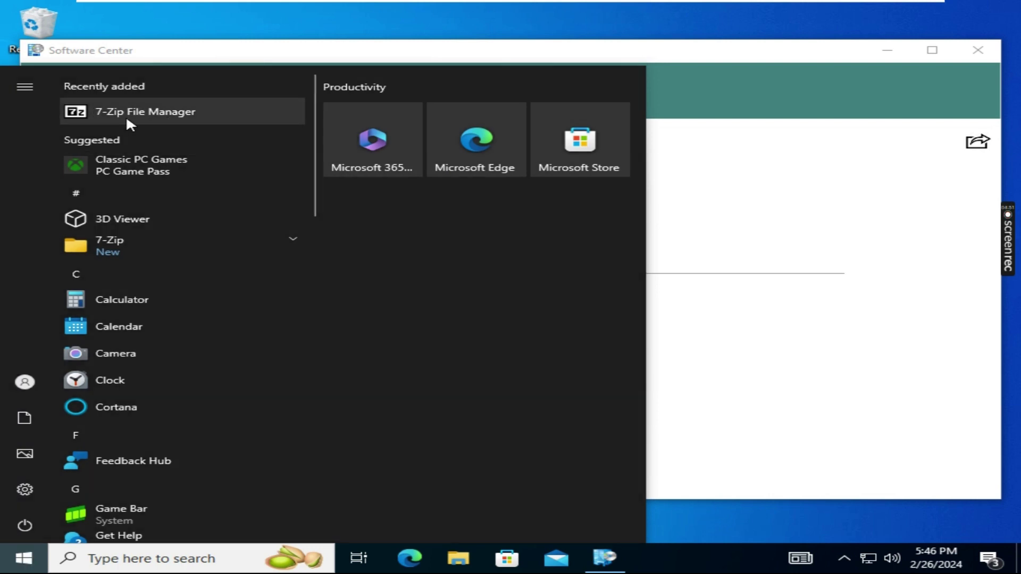
click(163, 120)
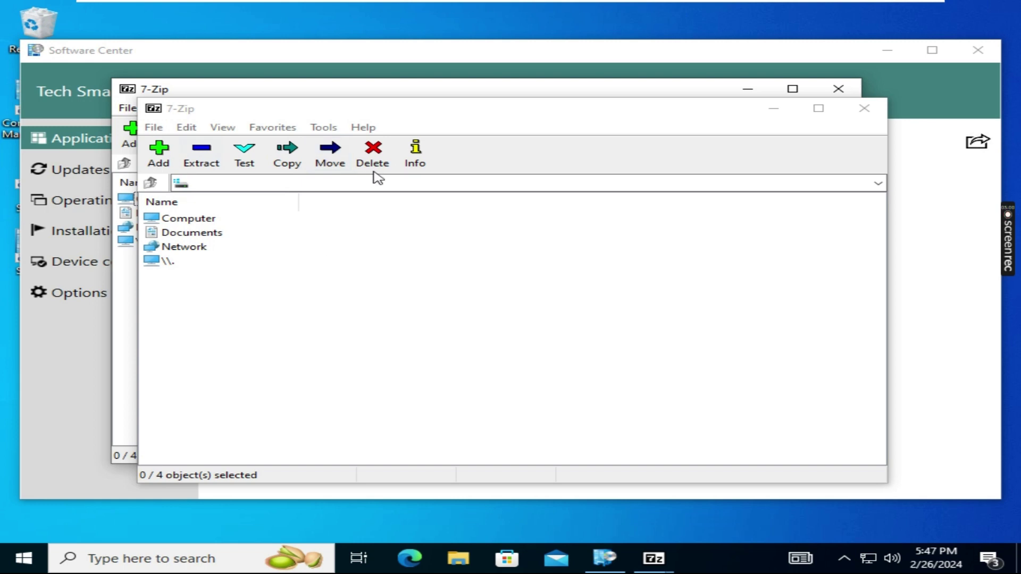
click(862, 109)
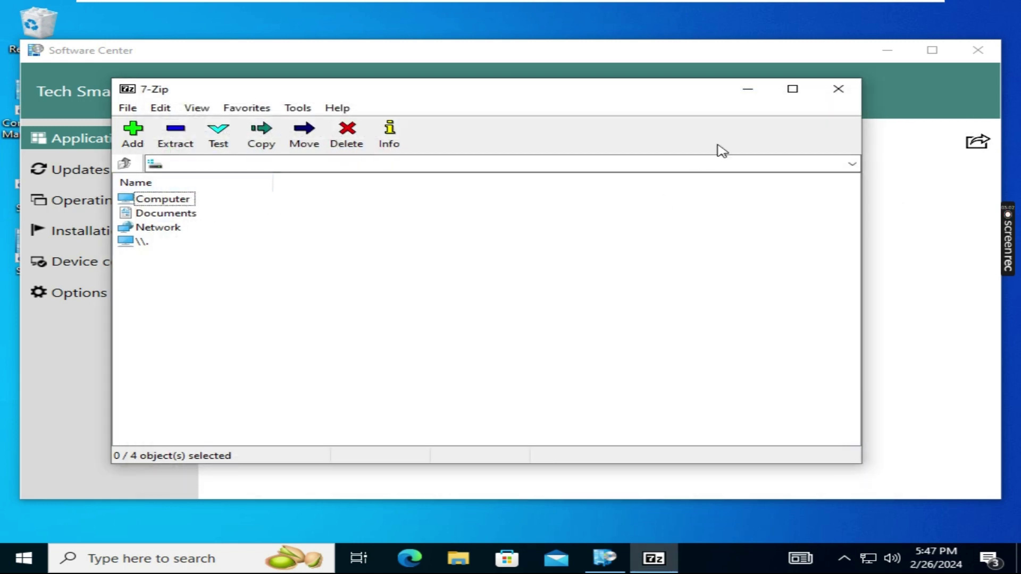
click(846, 98)
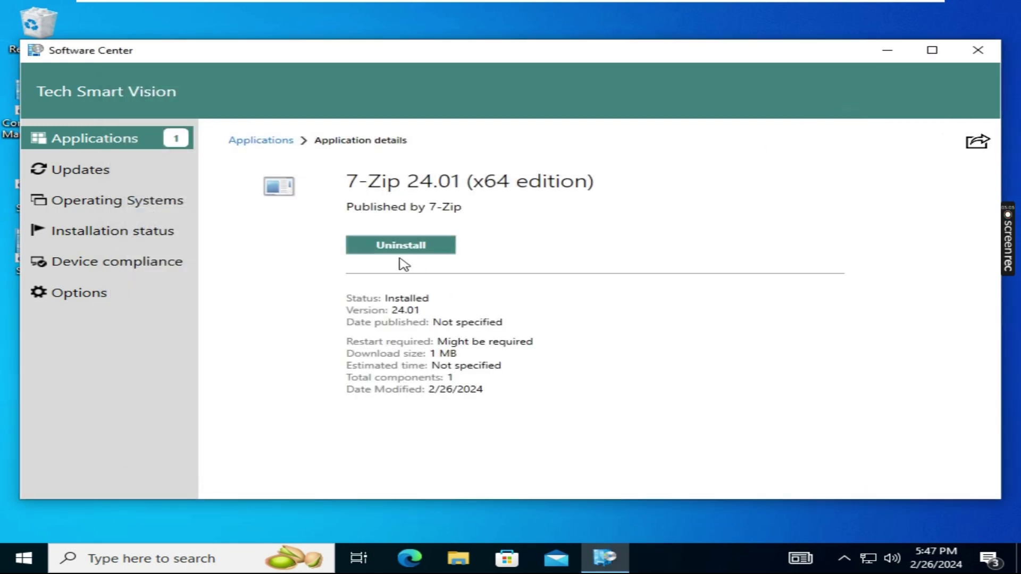